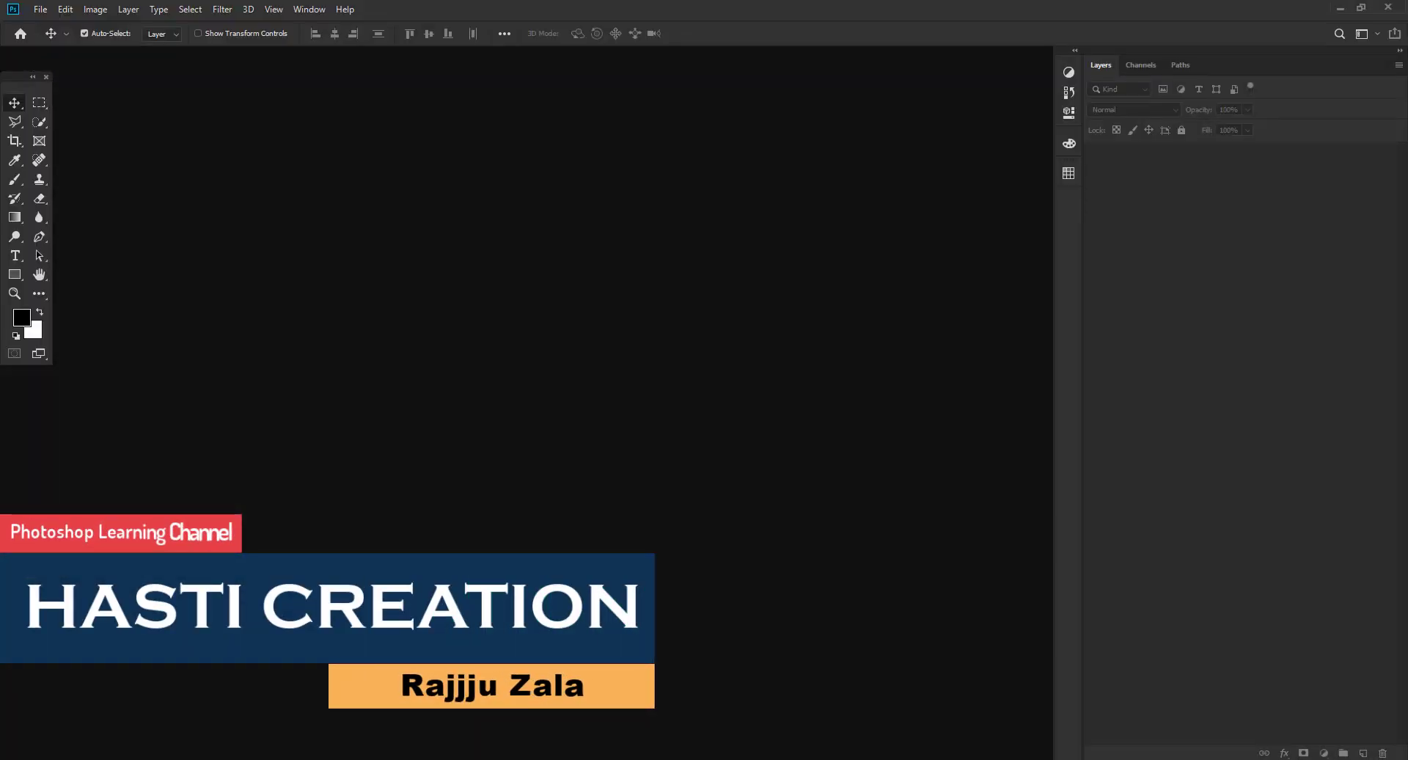
Open tree-backgrounds_111647808_73.jpg from the Desktop via File > Open.
left_click(39, 15)
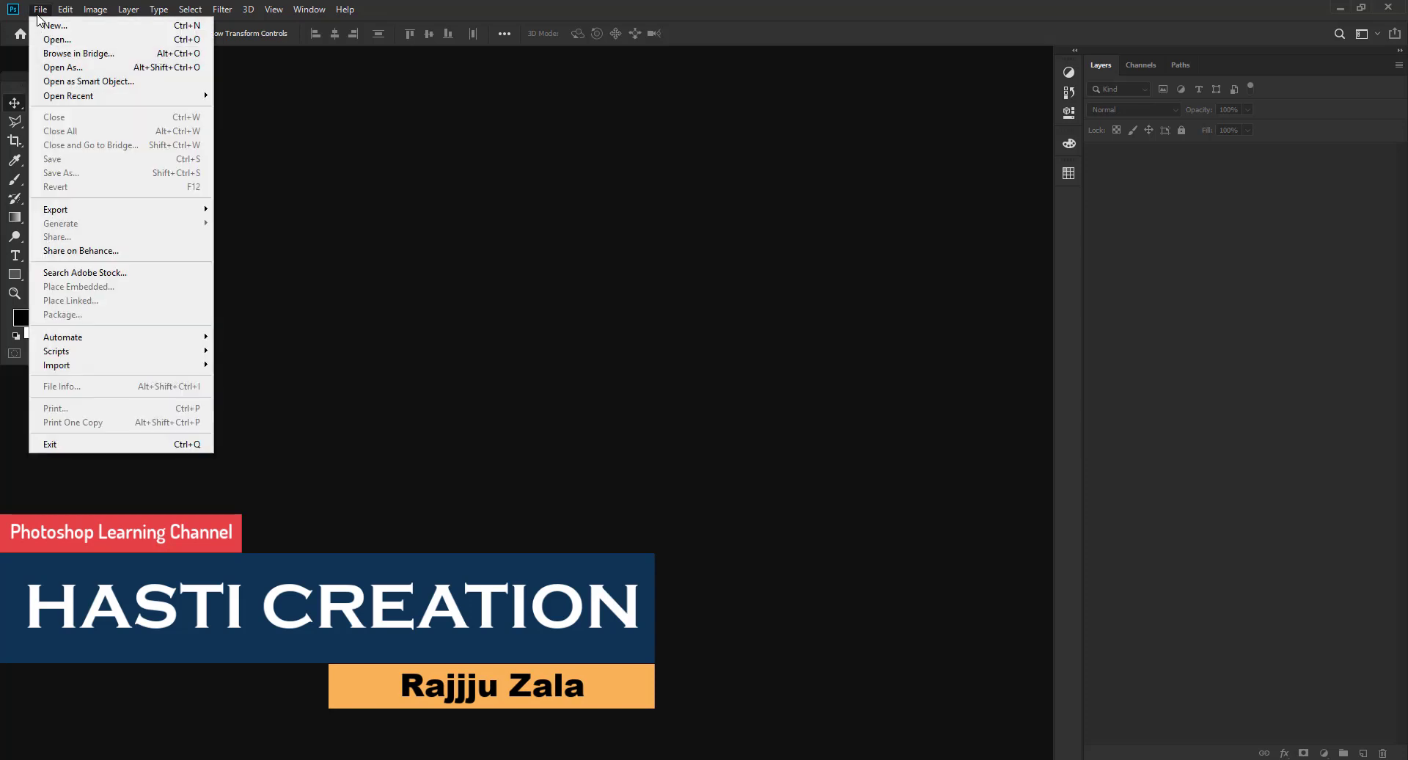
left_click(42, 40)
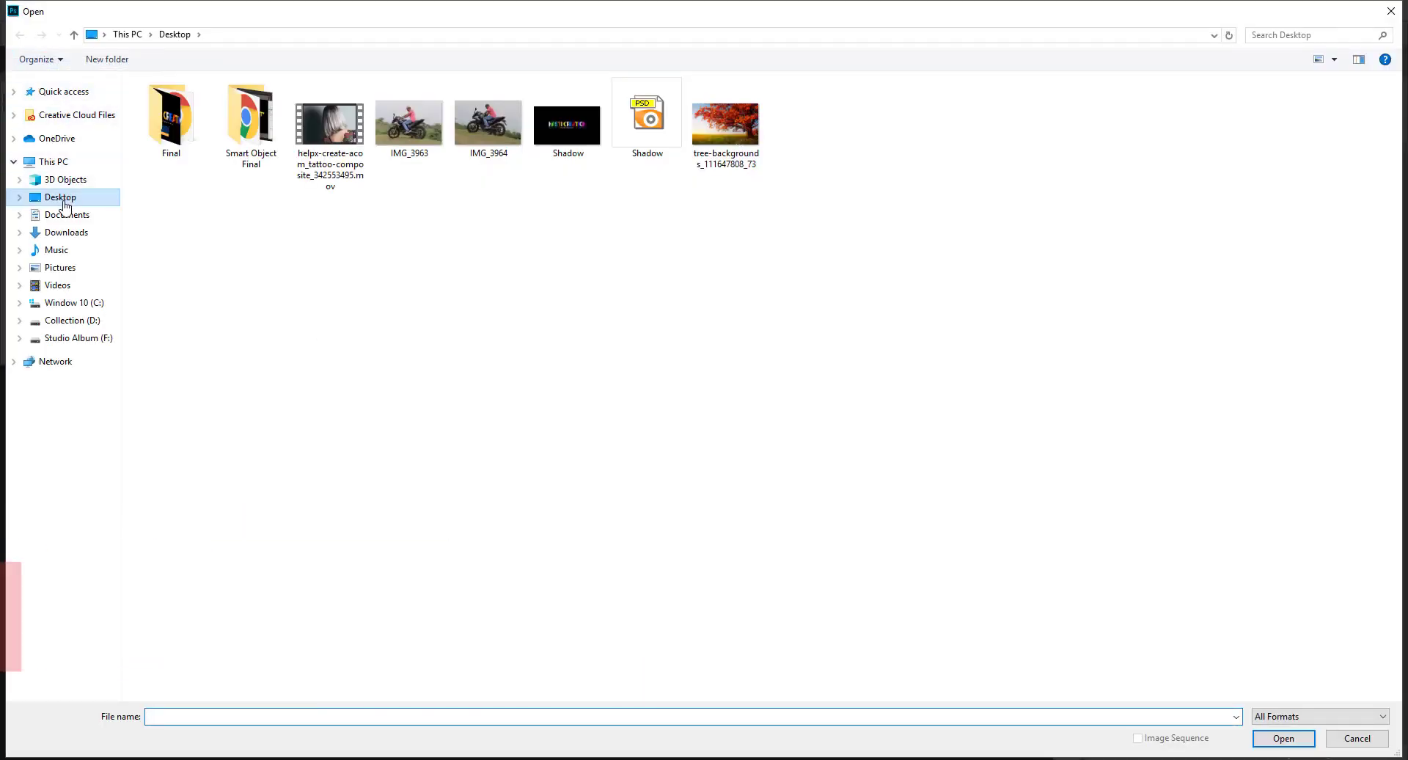
left_click(720, 132)
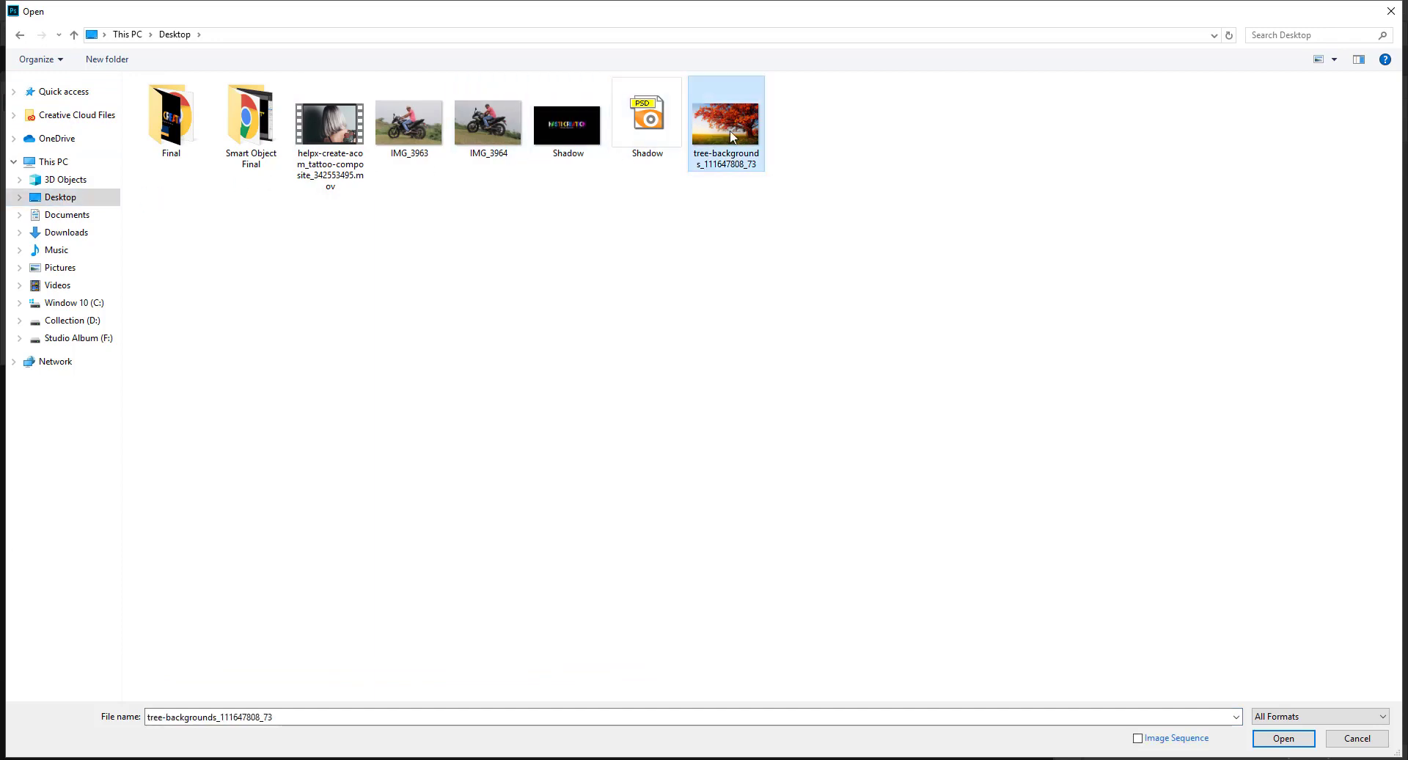
left_click(1299, 740)
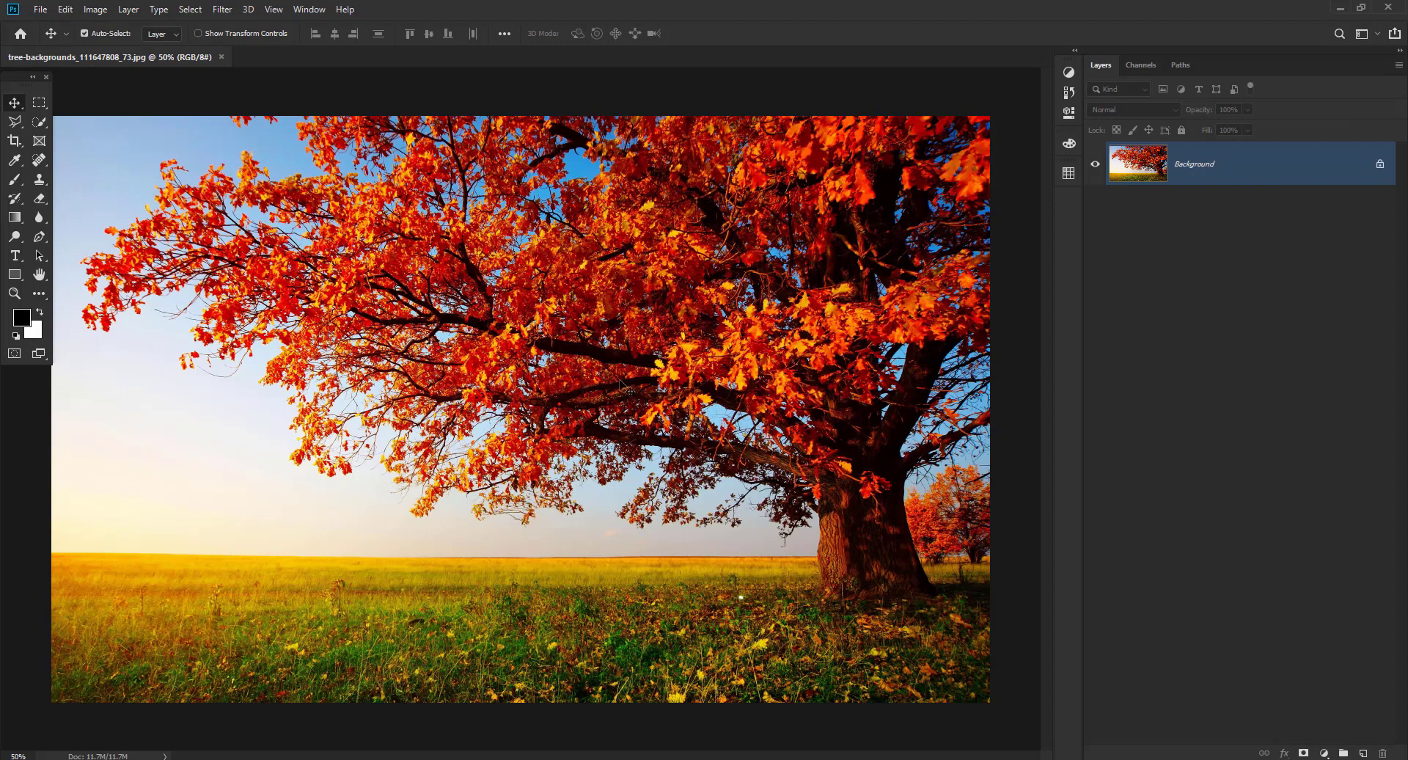
Duplicate Background into a Background copy layer and hide the original Background.
mouse_move(1203, 182)
left_mouse_down()
mouse_move(1341, 607)
mouse_move(1363, 752)
left_mouse_up()
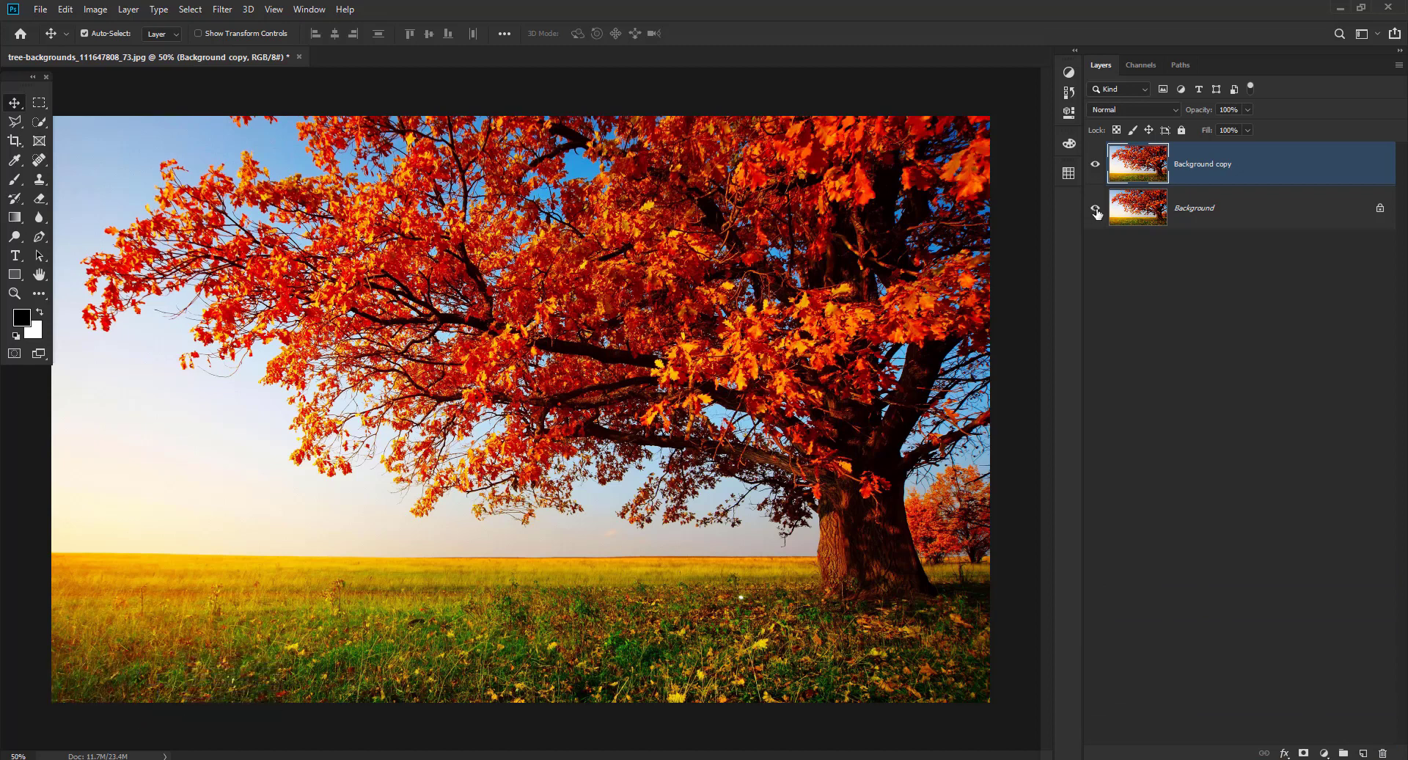
left_click(1211, 217)
left_click(1218, 174)
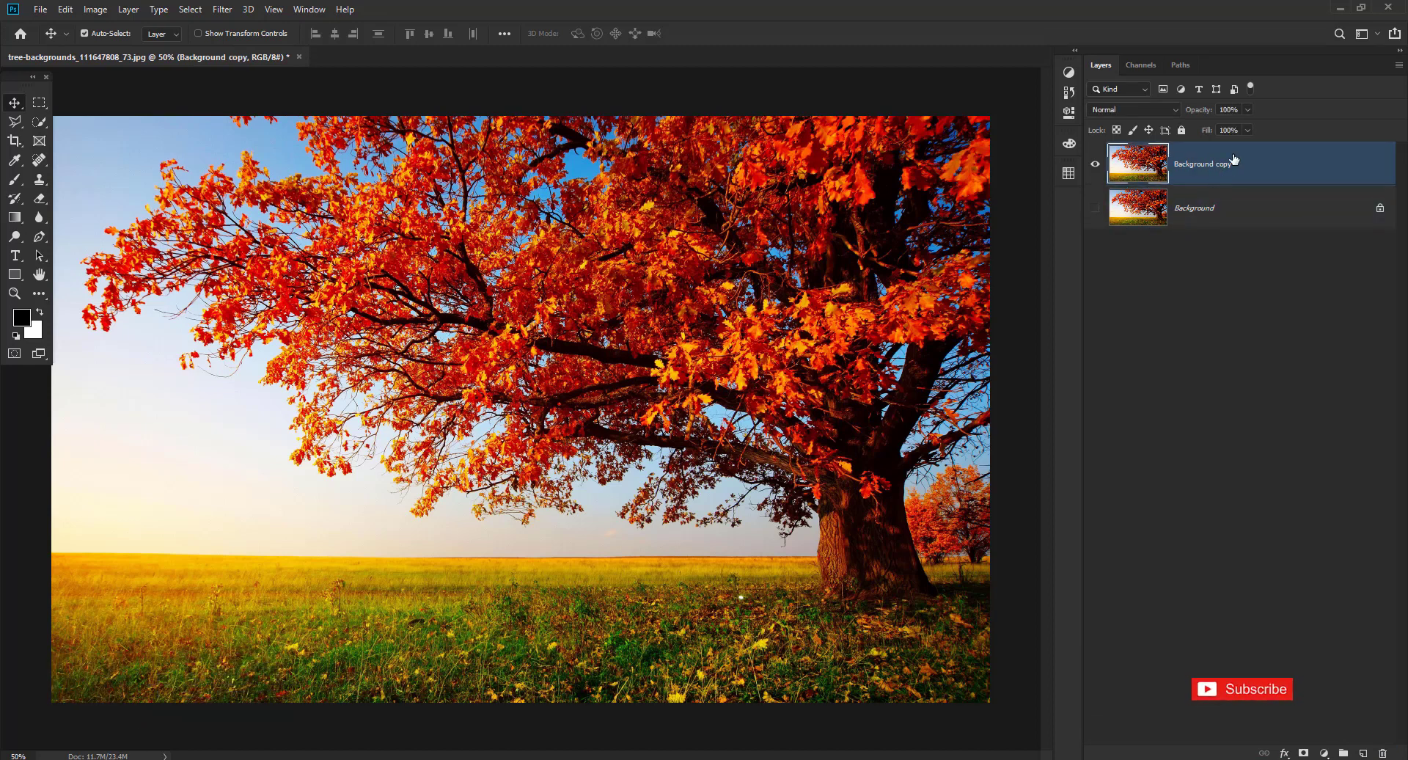
left_click(128, 9)
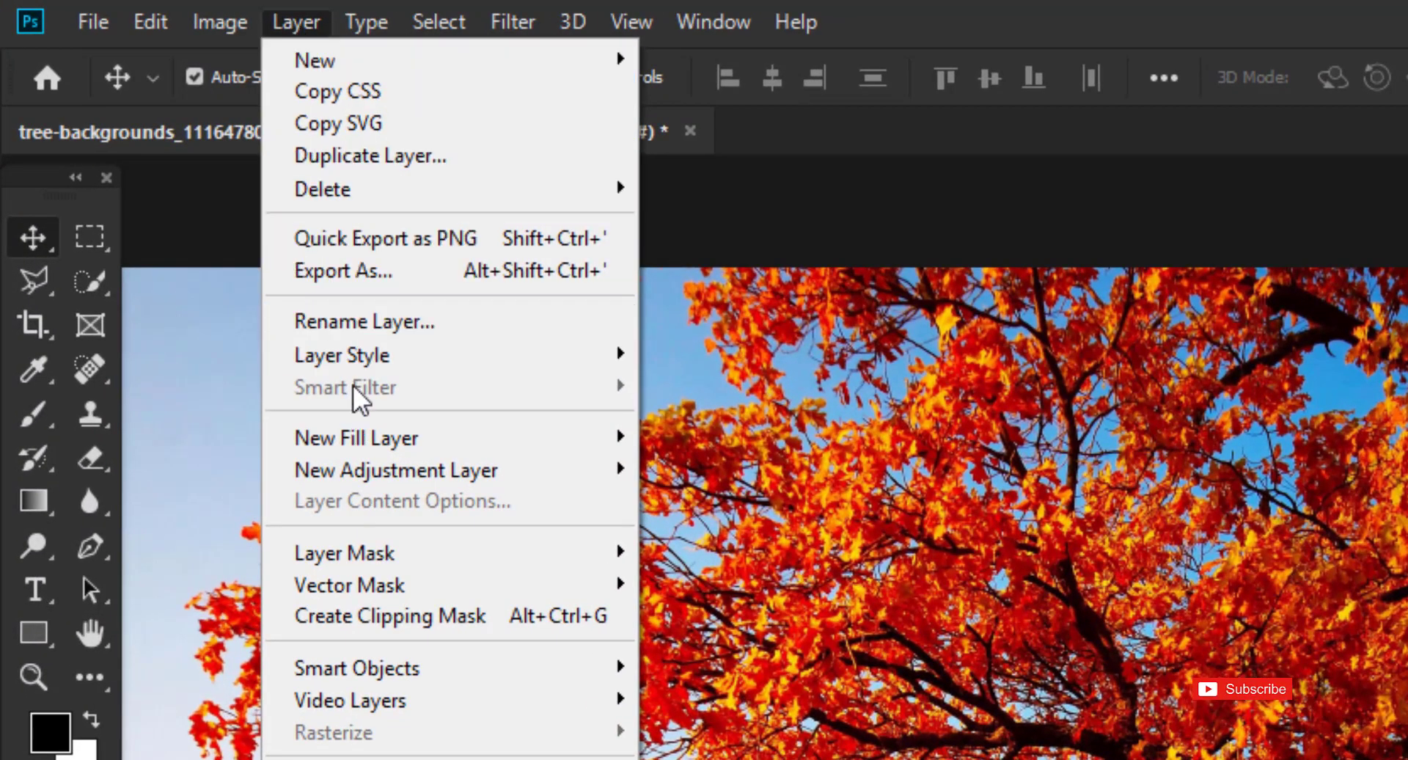
mouse_move(363, 354)
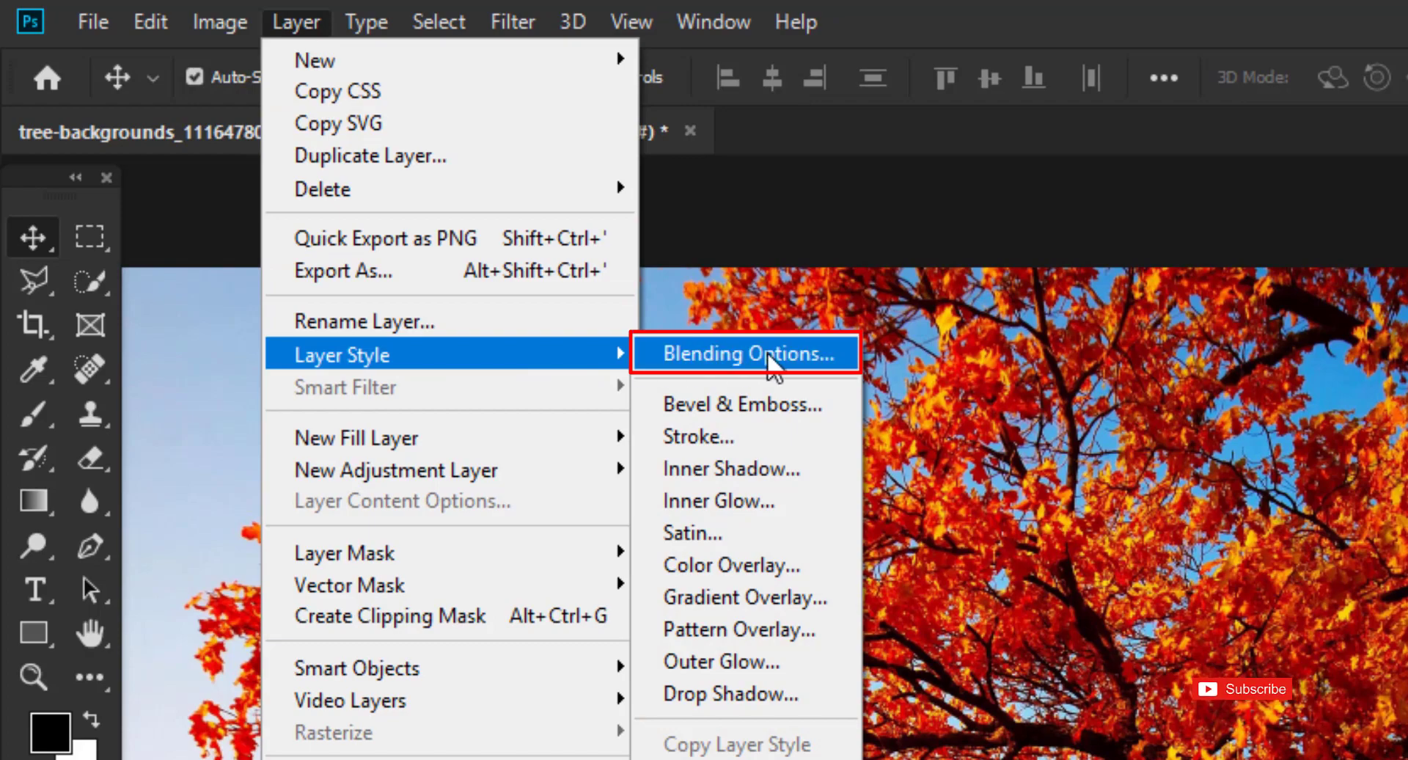
In Blending Options, split the Gray This Layer white slider at 164/211 to clear the sky.
left_click(763, 349)
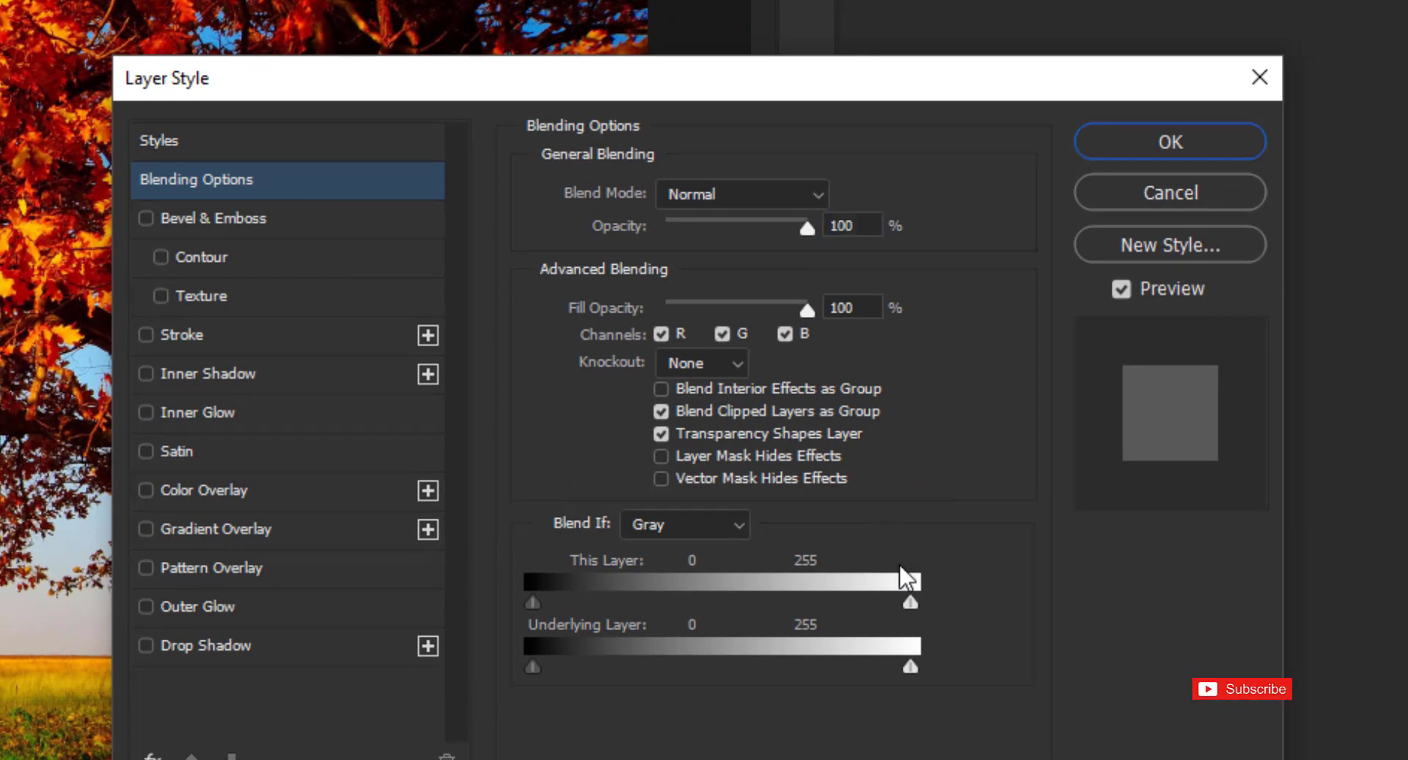
left_click_drag(907, 598, 887, 598)
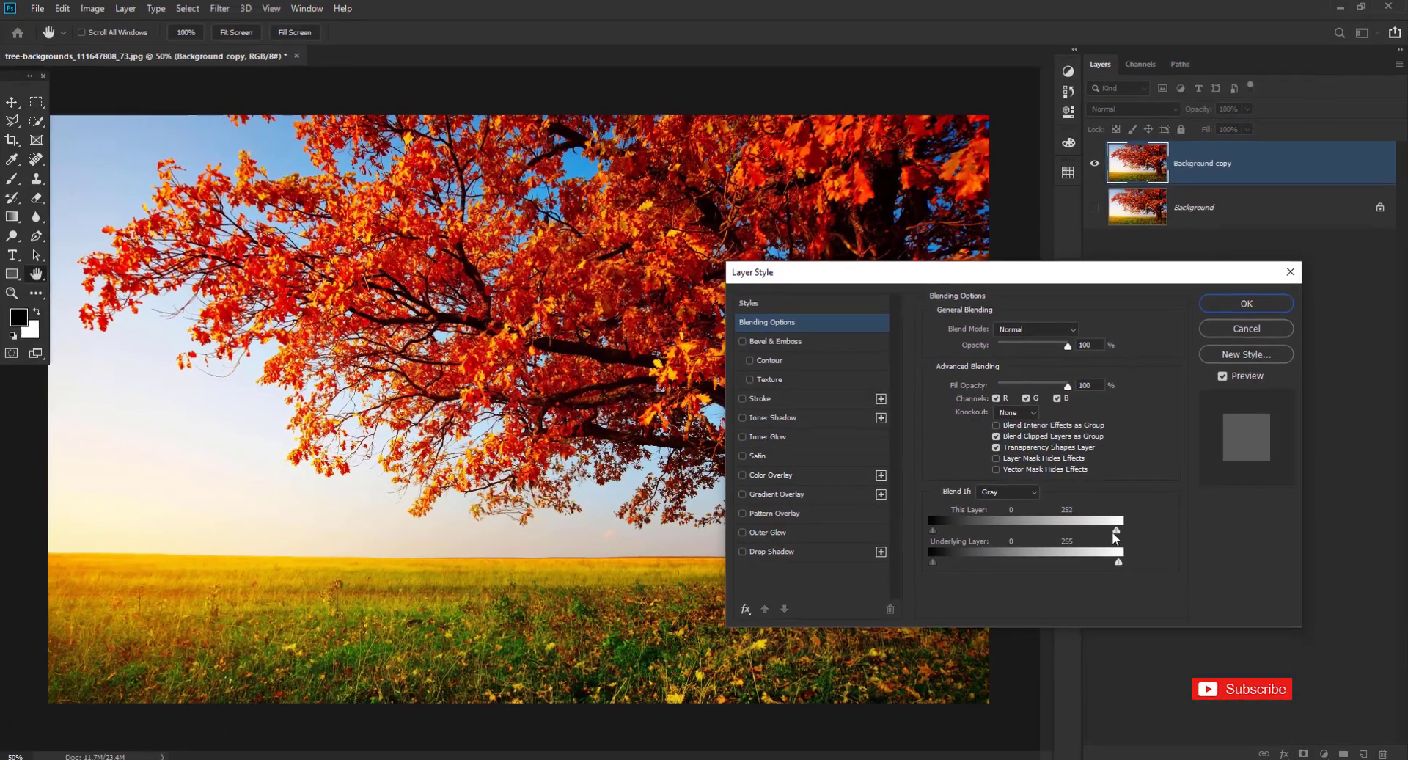
left_click_drag(1110, 536, 1080, 534)
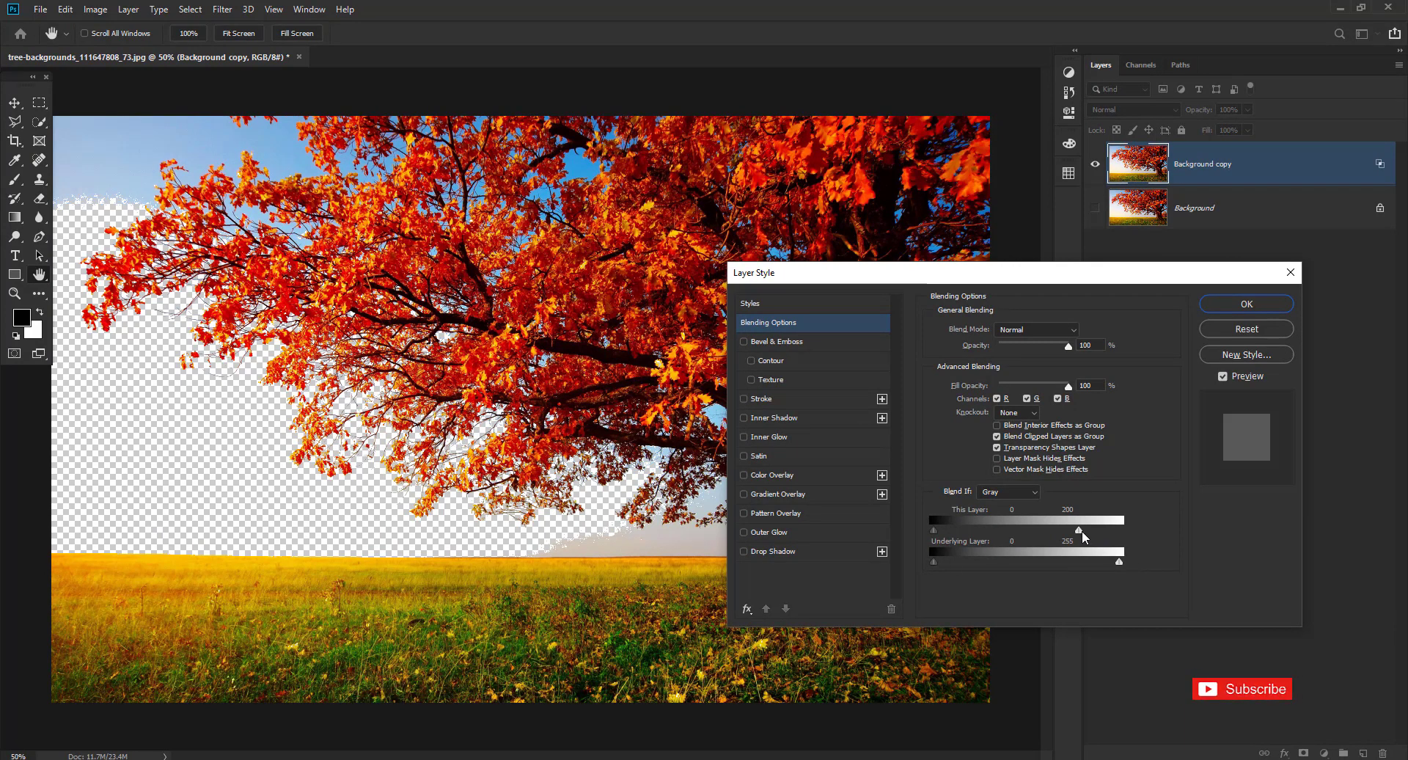
left_click_drag(1081, 530, 1053, 529)
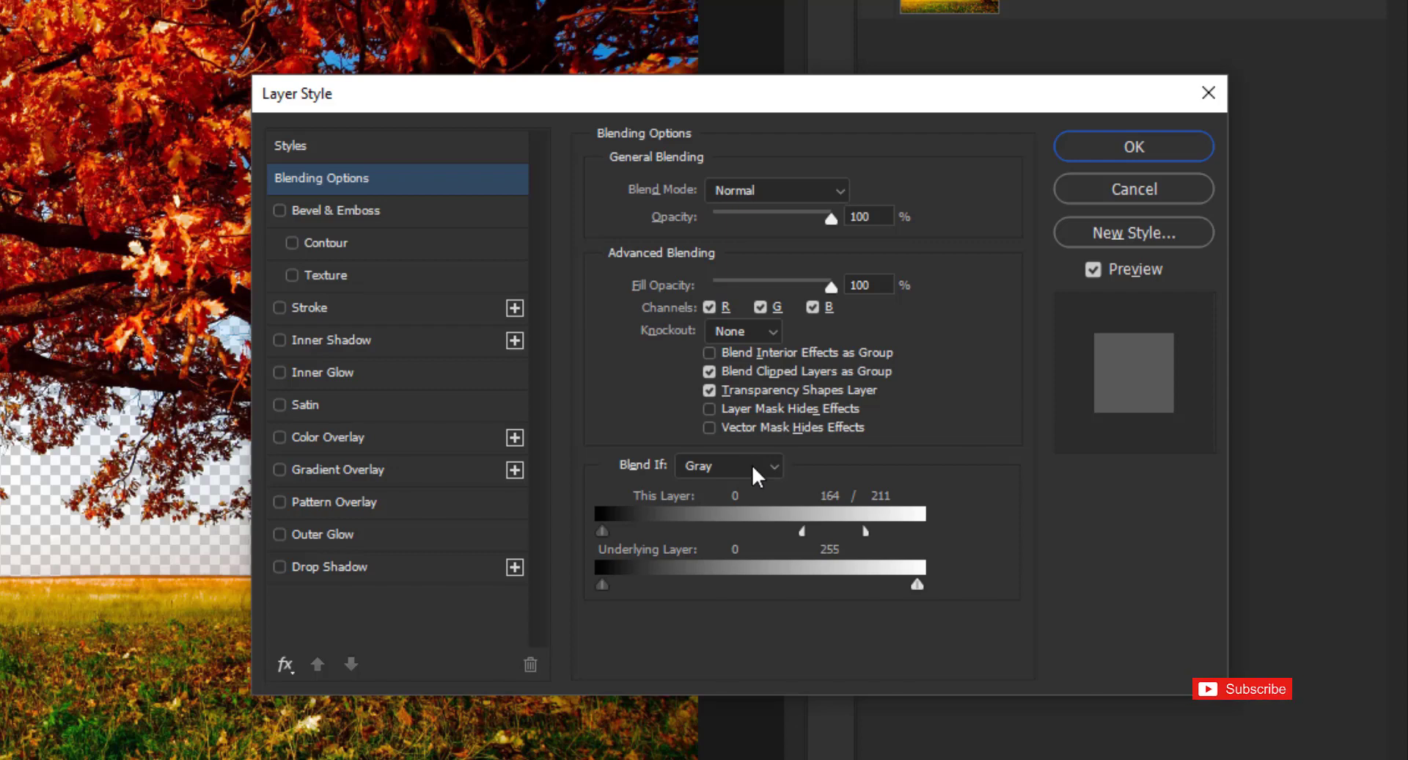
Switch Blend If to Blue, split the white slider at 123/155, and apply.
left_click(752, 467)
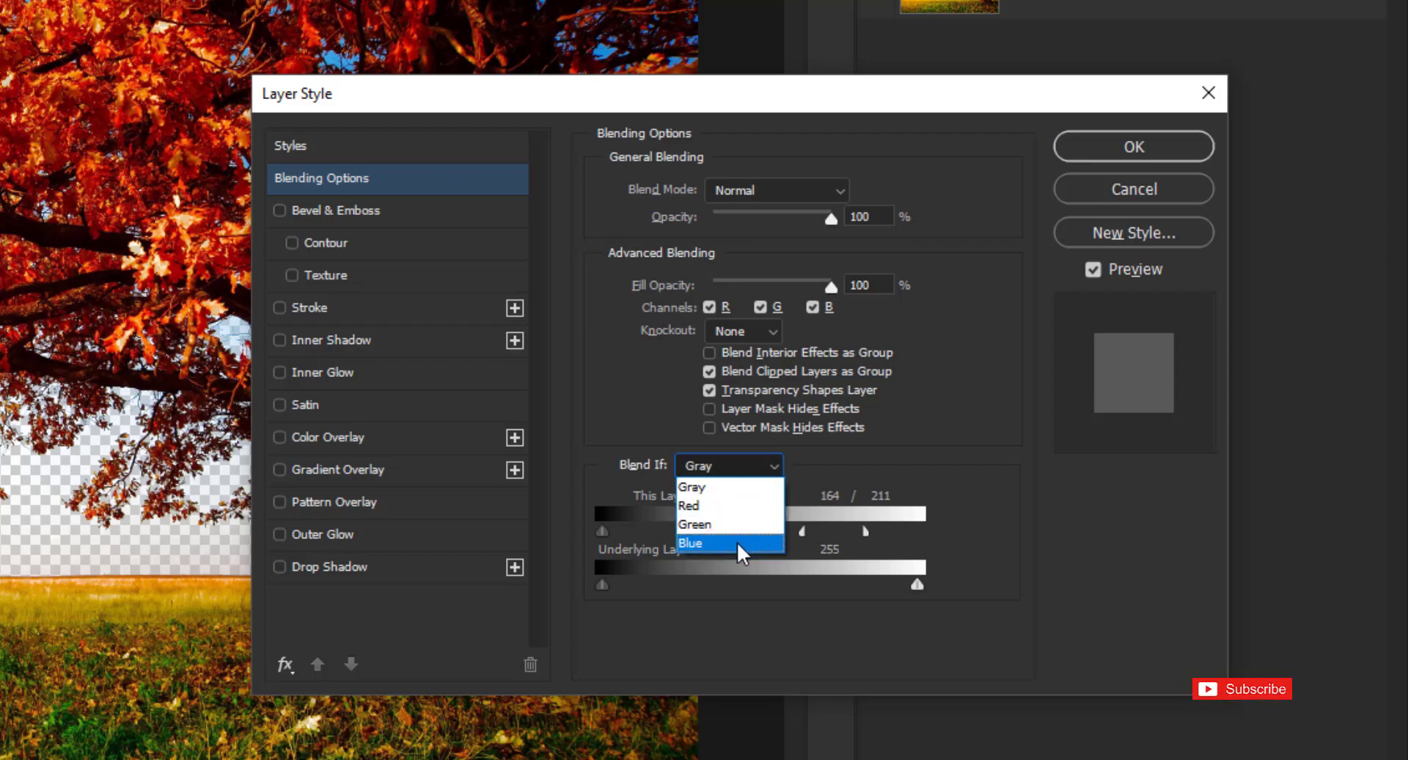
left_click(716, 543)
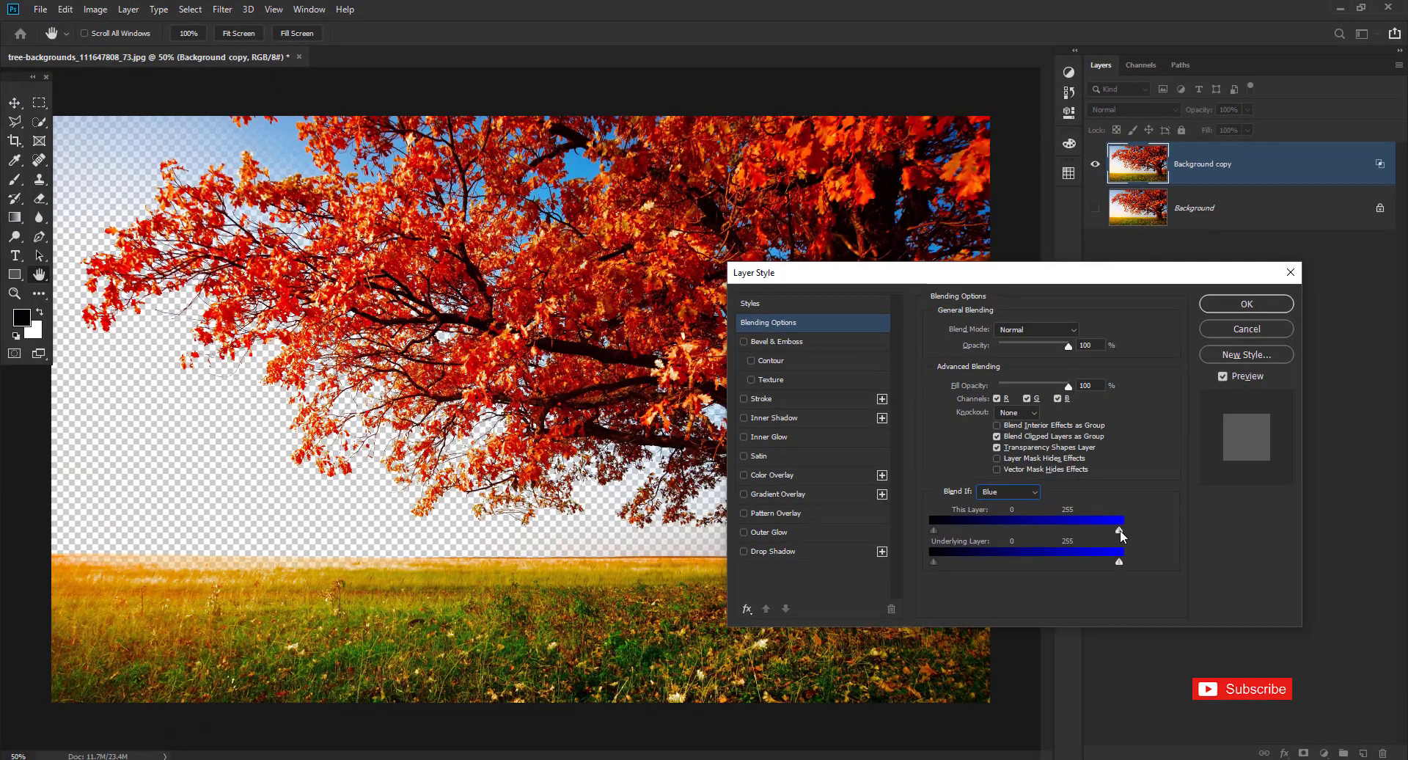
left_click_drag(1107, 531, 1032, 532)
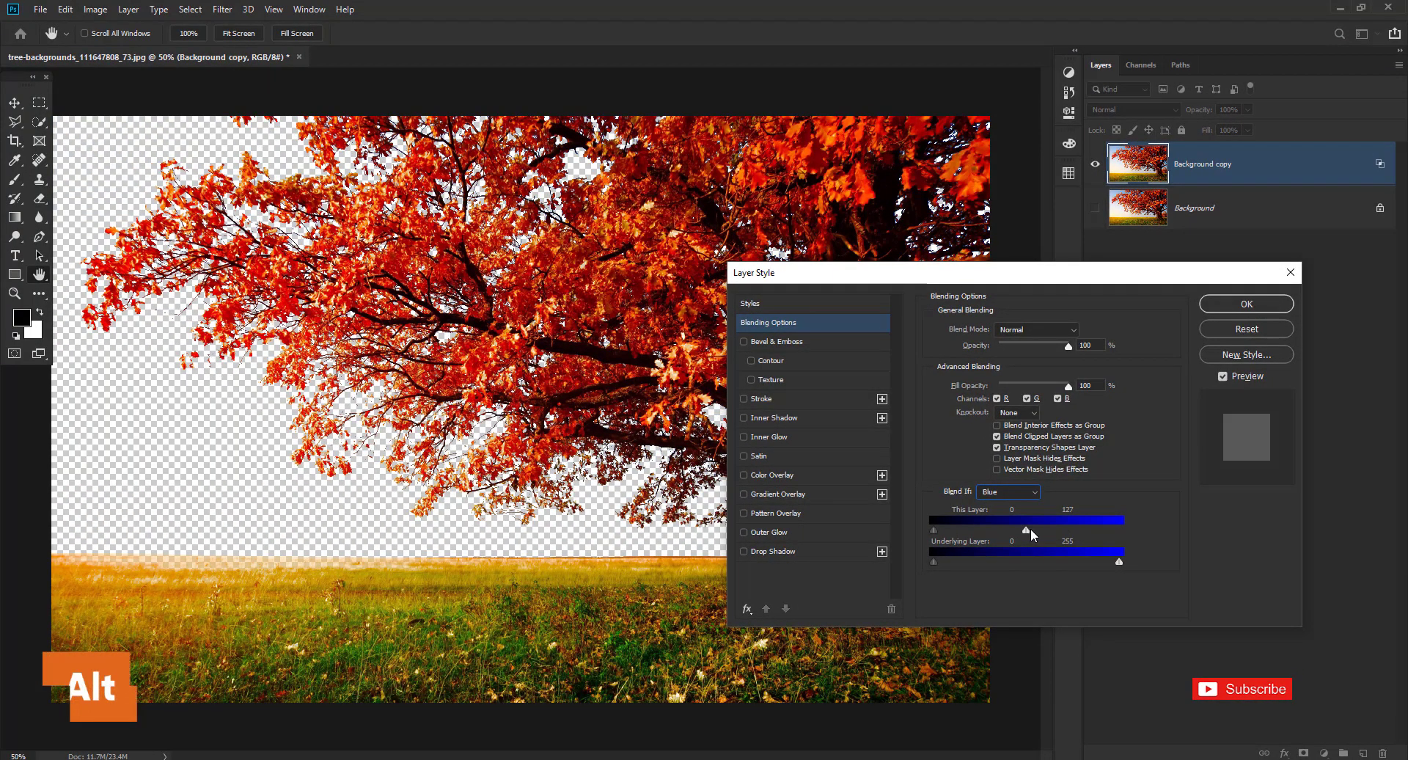
left_click_drag(1027, 529, 1020, 530)
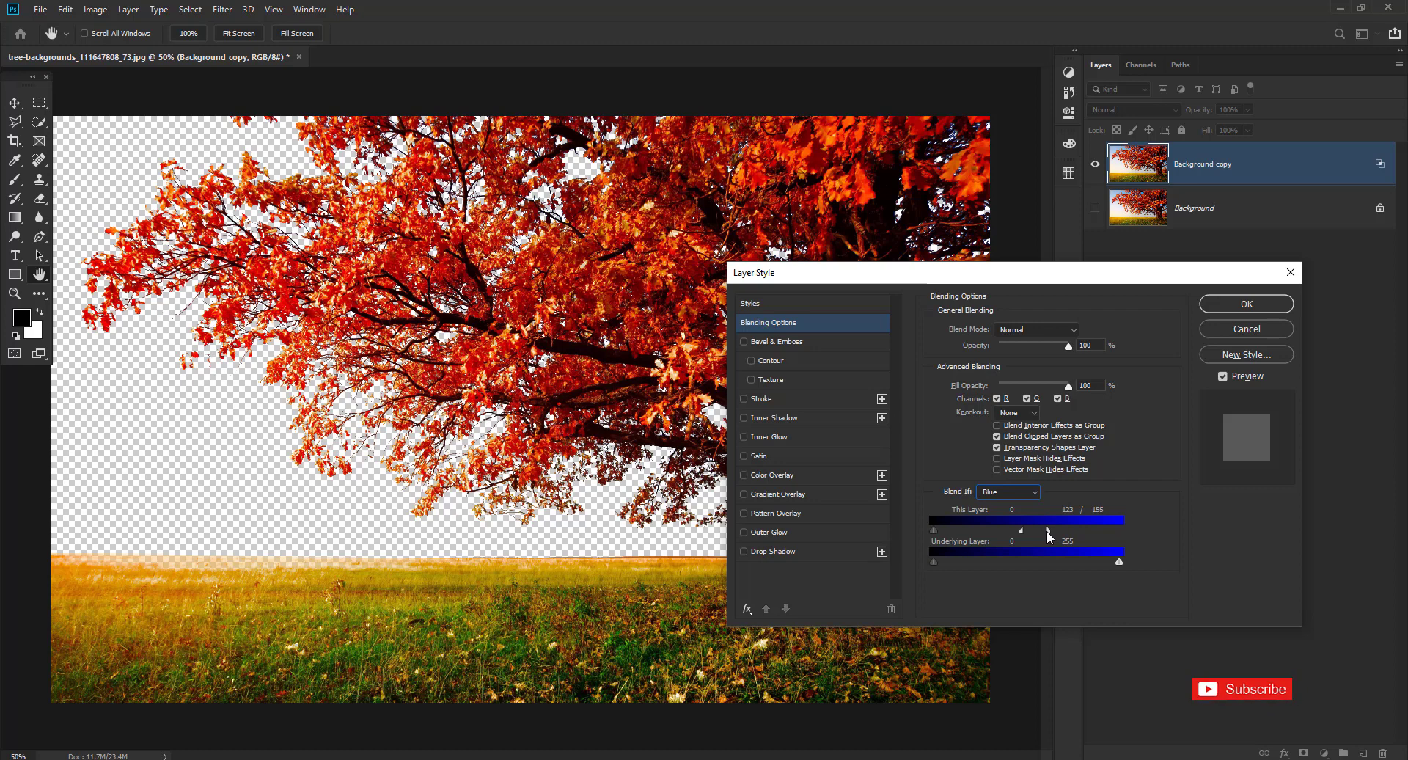
left_click(1230, 308)
Hide Background, select the Blue channel, and duplicate it as Blue copy.
left_click(1094, 208)
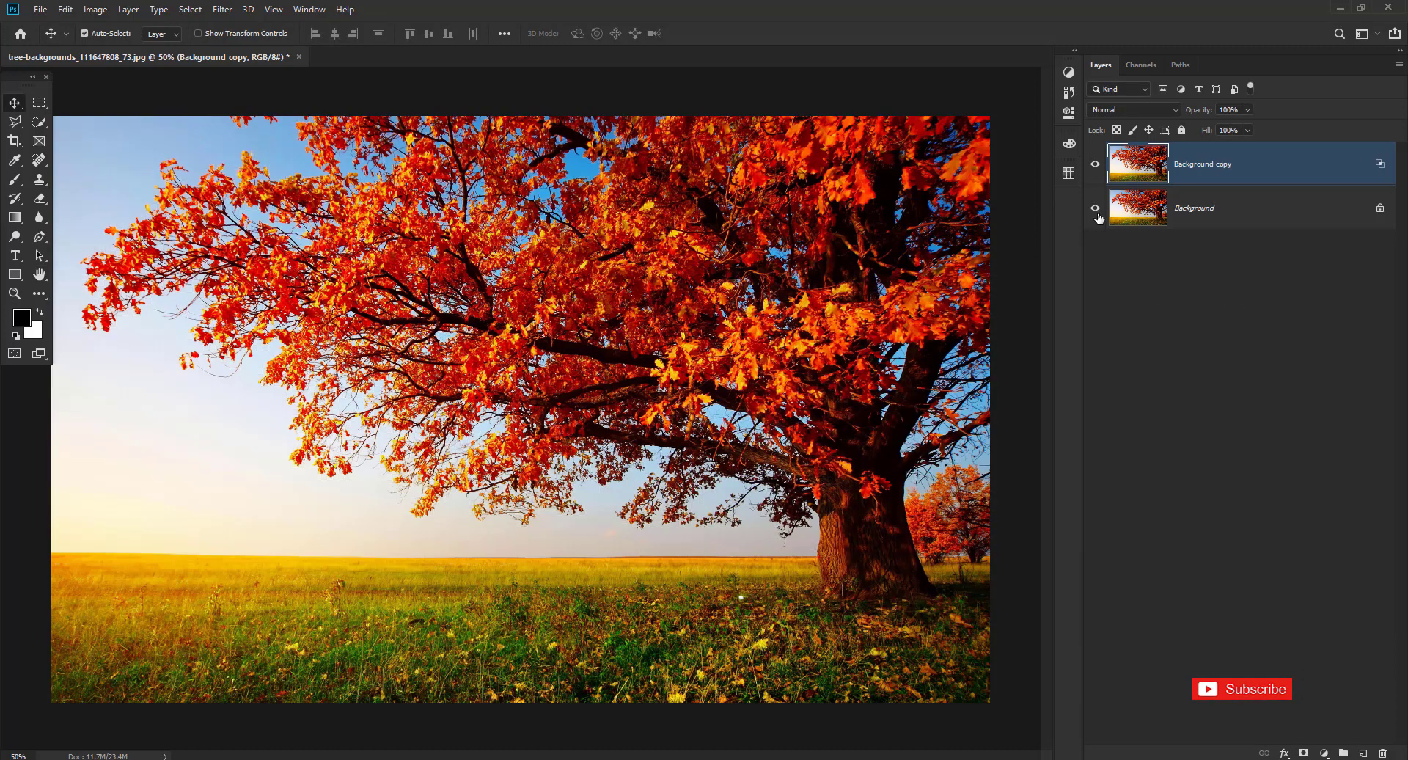
left_click(1096, 213)
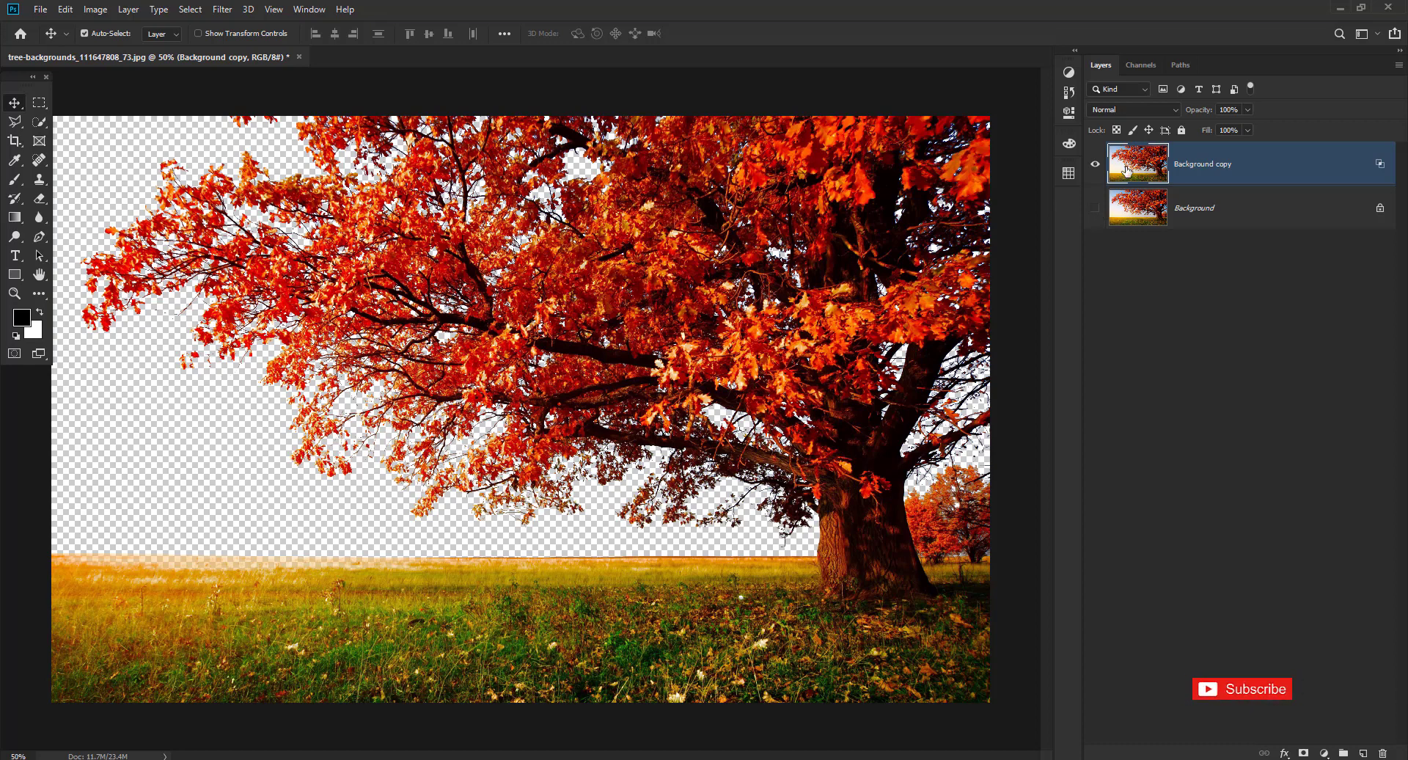
left_click(1137, 67)
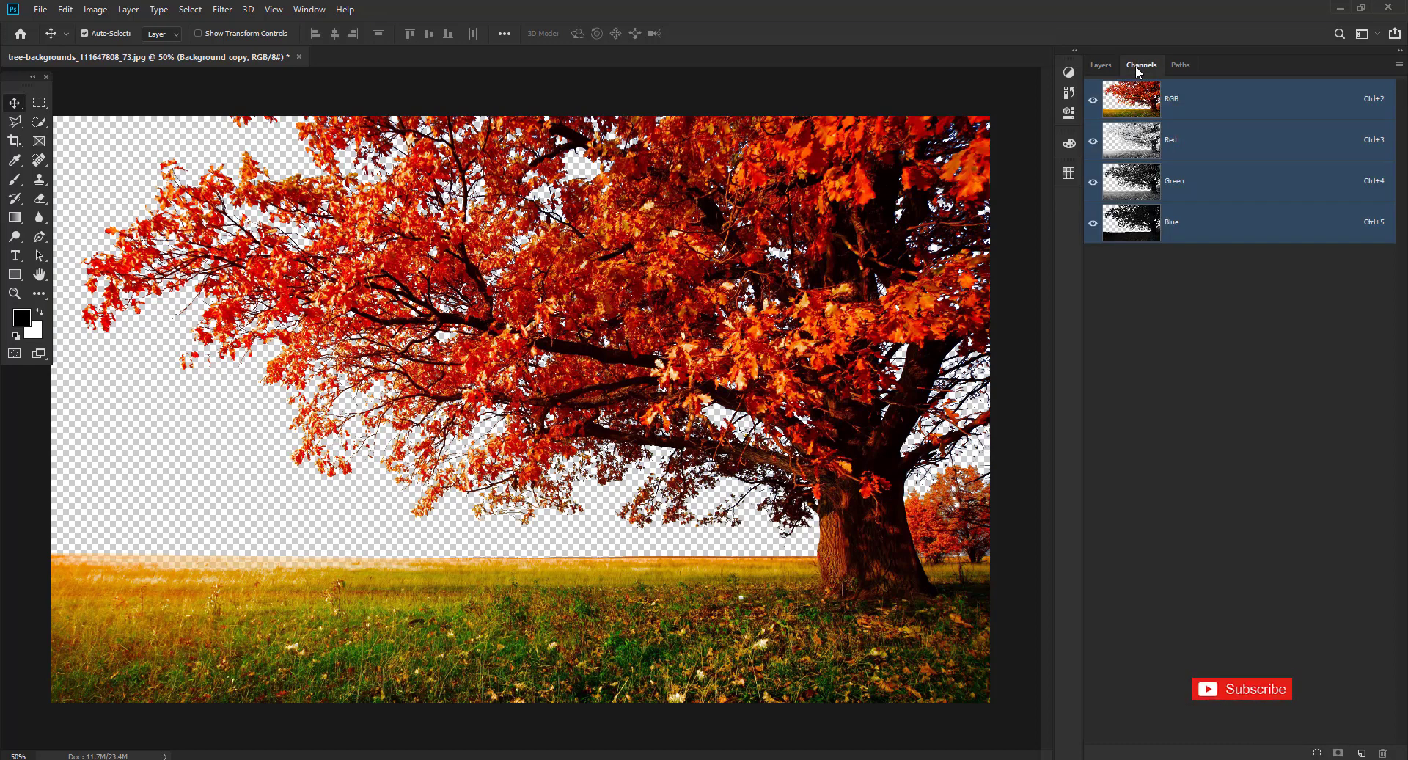
left_click(1137, 227)
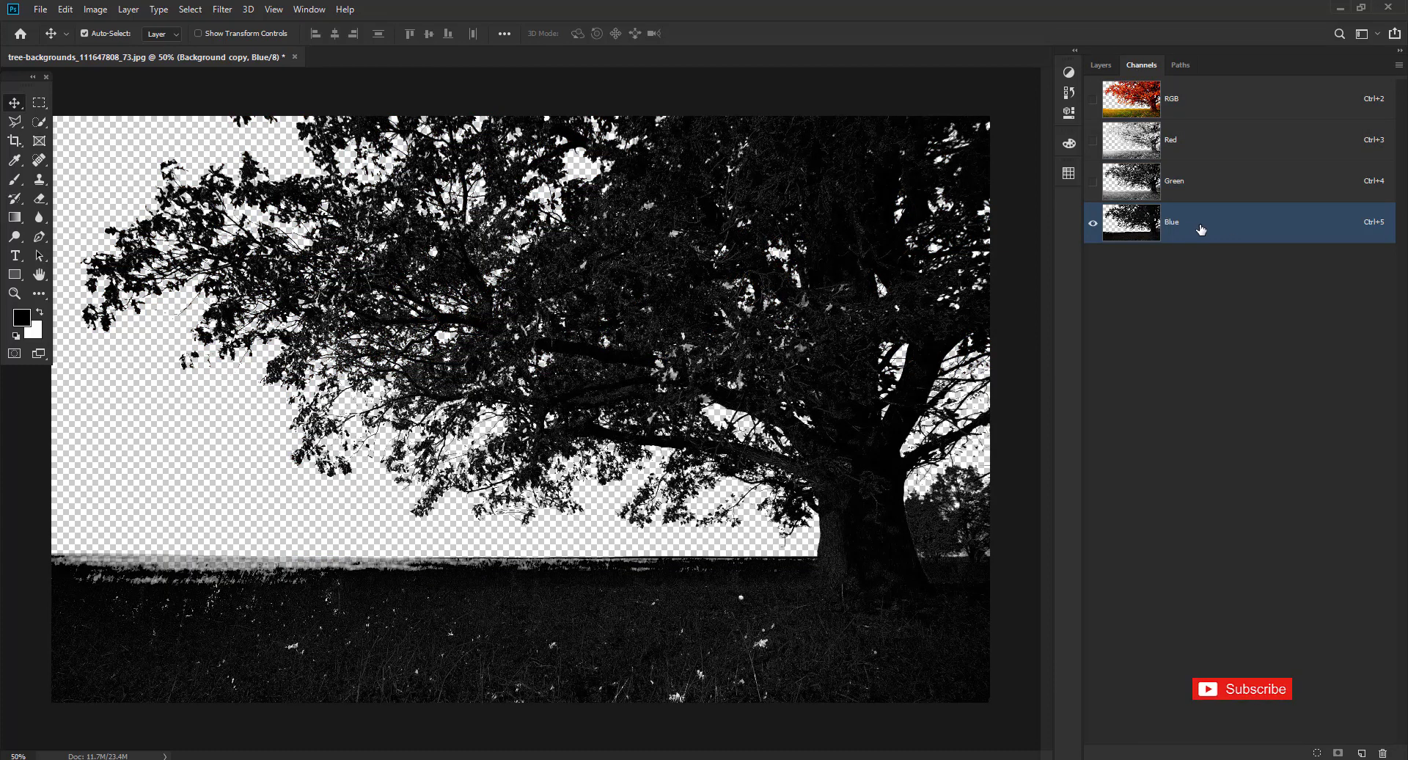
left_click_drag(1201, 230, 1363, 747)
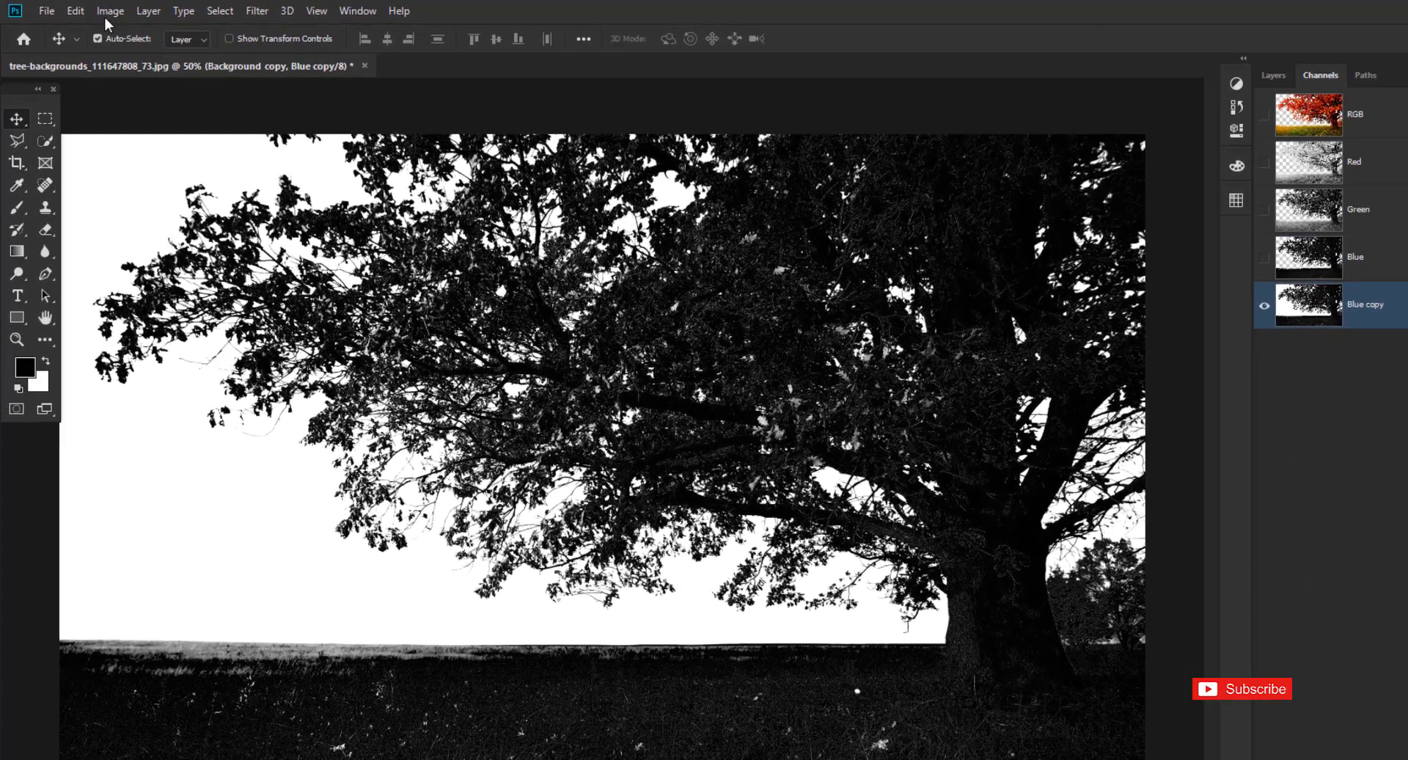
left_click(95, 9)
mouse_move(186, 76)
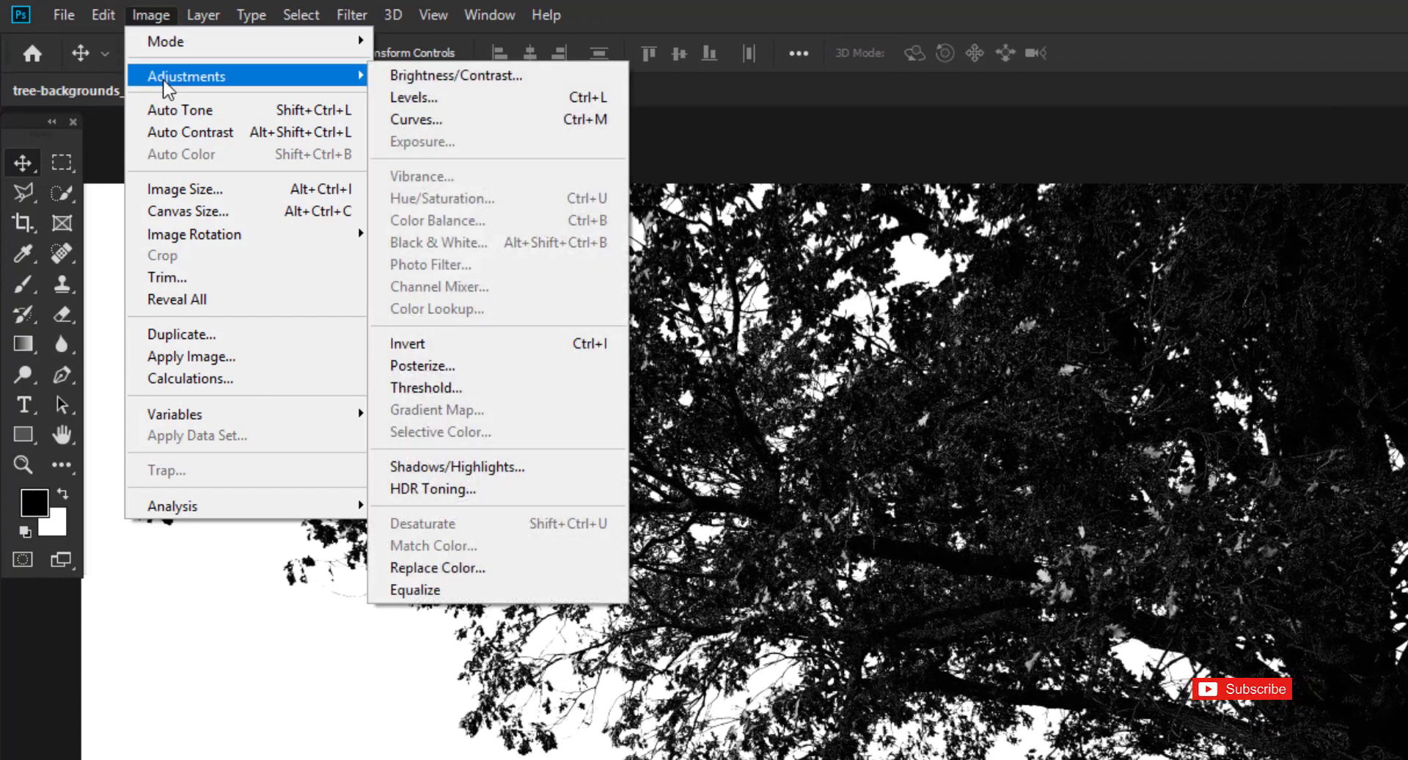
Apply Levels 69 / 1.00 / 184 to the Blue copy channel.
left_click(419, 95)
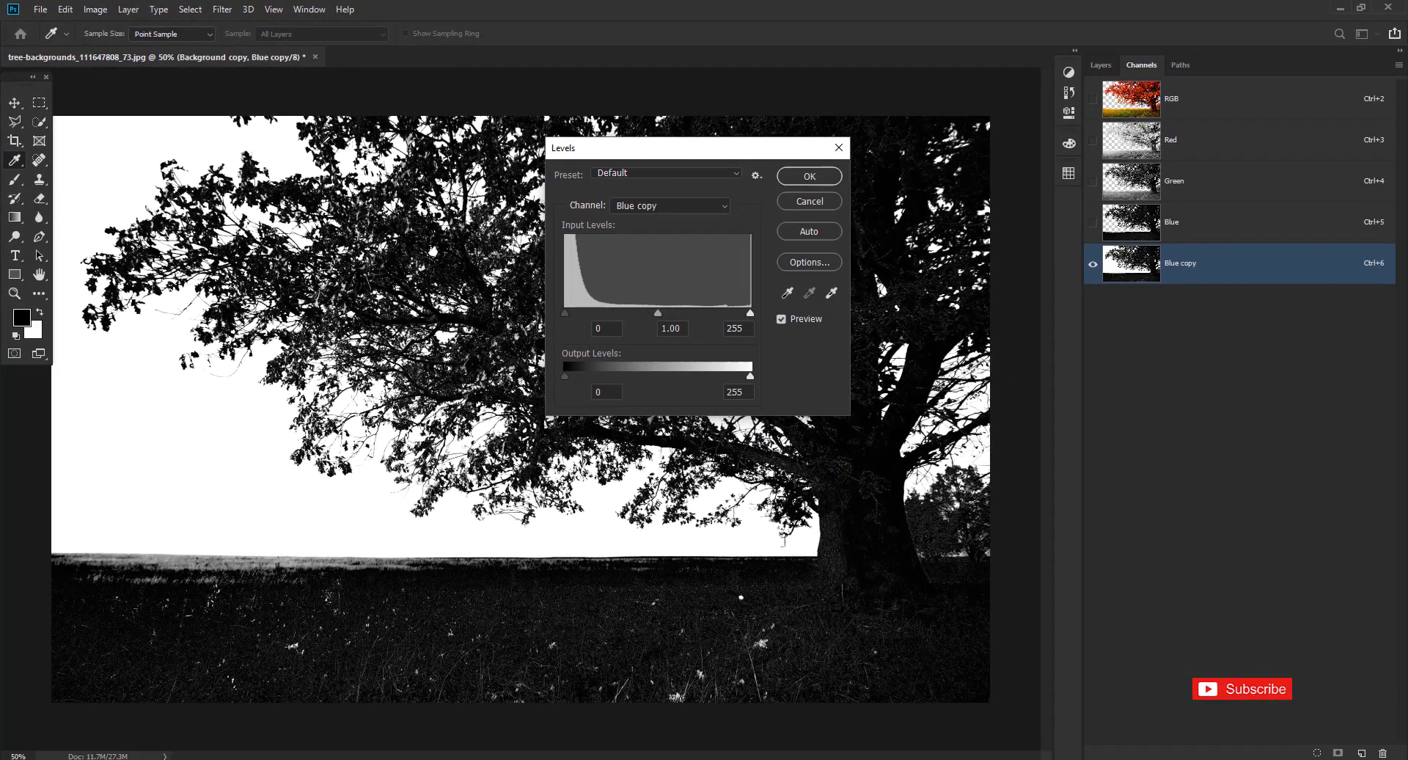
left_click_drag(570, 315, 615, 314)
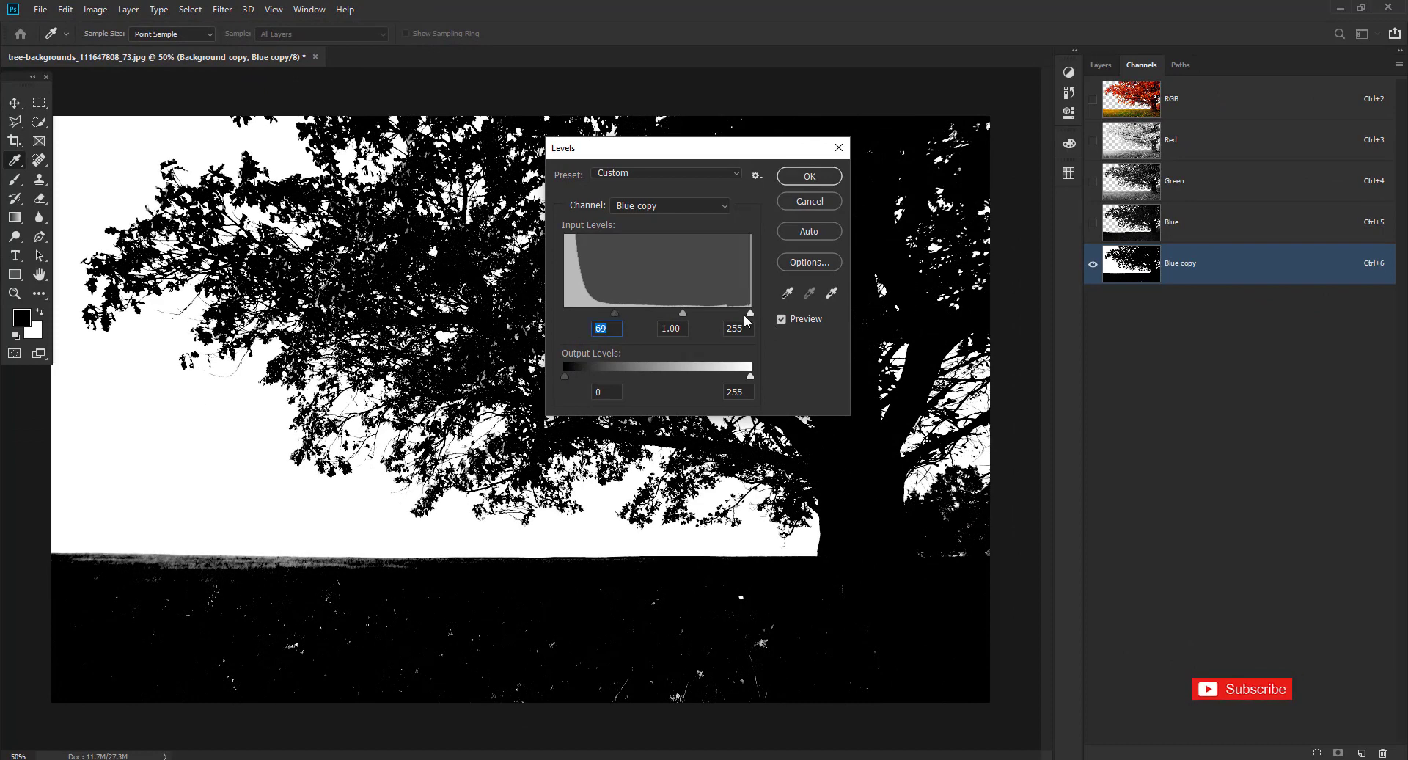
left_click_drag(748, 313, 696, 315)
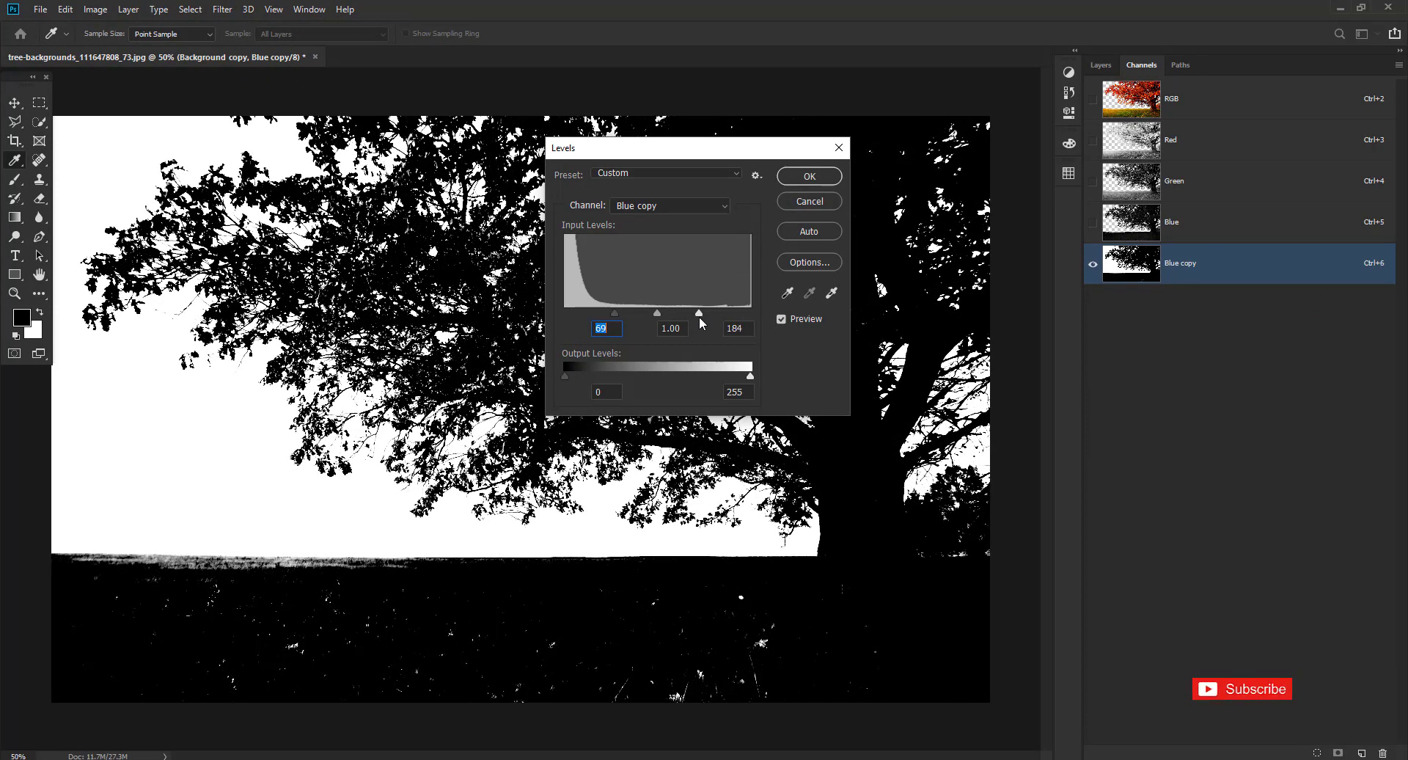
left_click(806, 180)
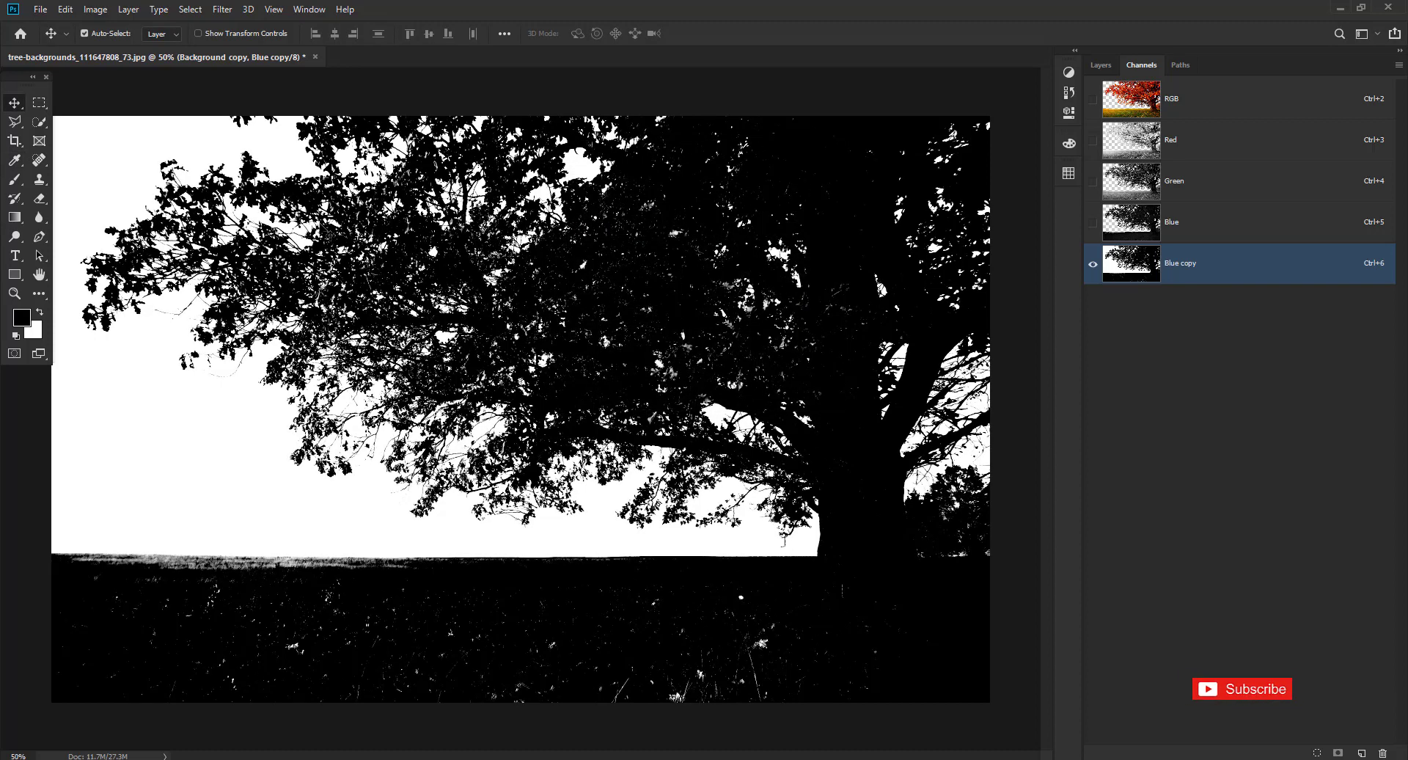
Paint black with a harder round brush over the grass specks along the bottom and horizon.
left_click(17, 180)
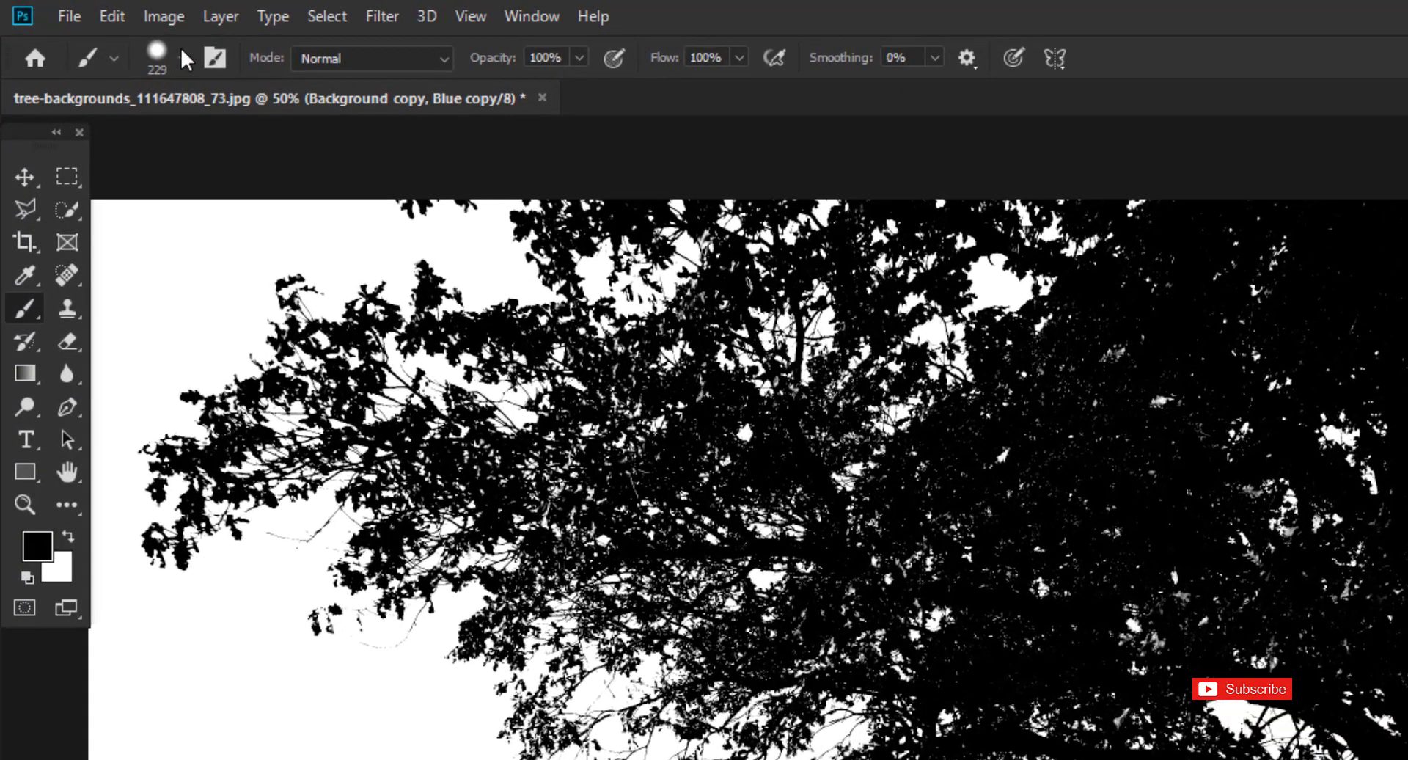
left_click(182, 57)
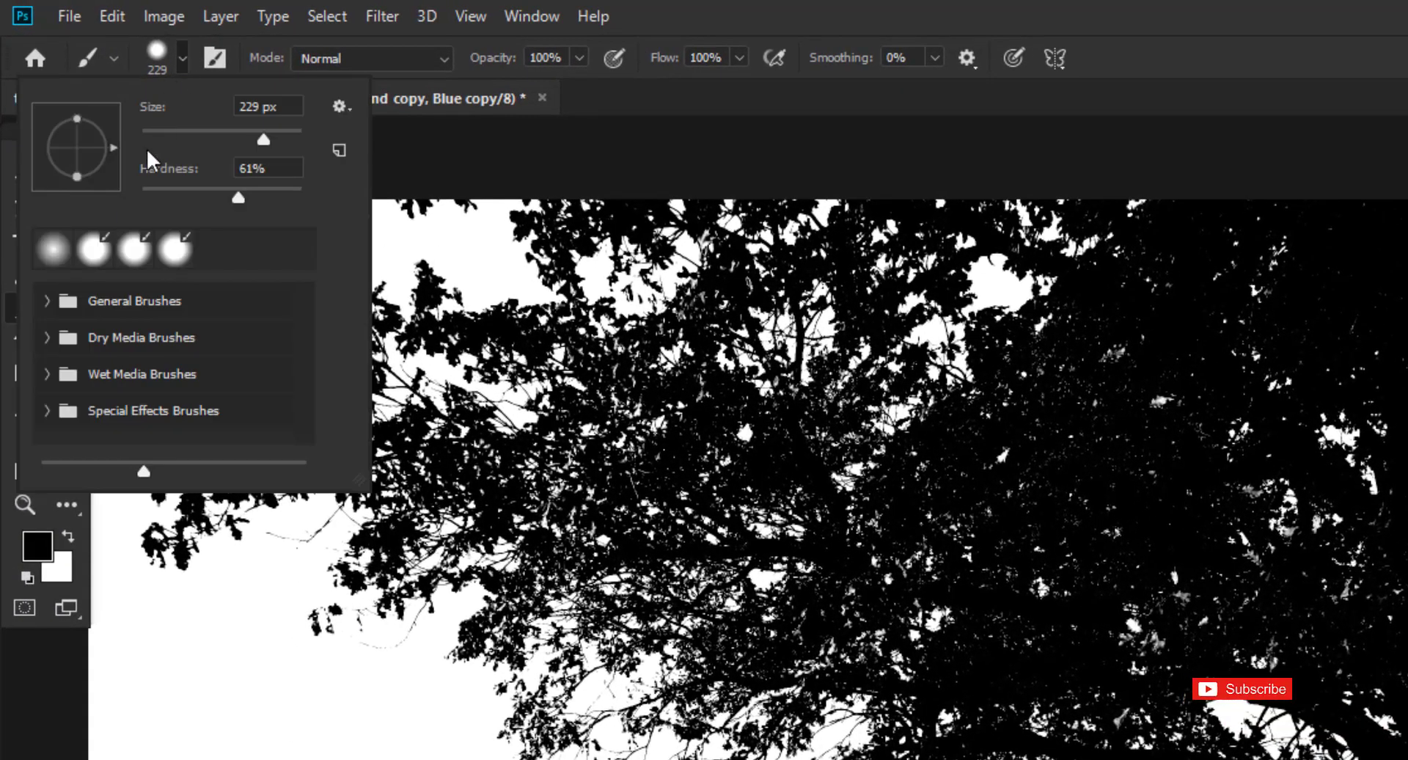
left_click(47, 257)
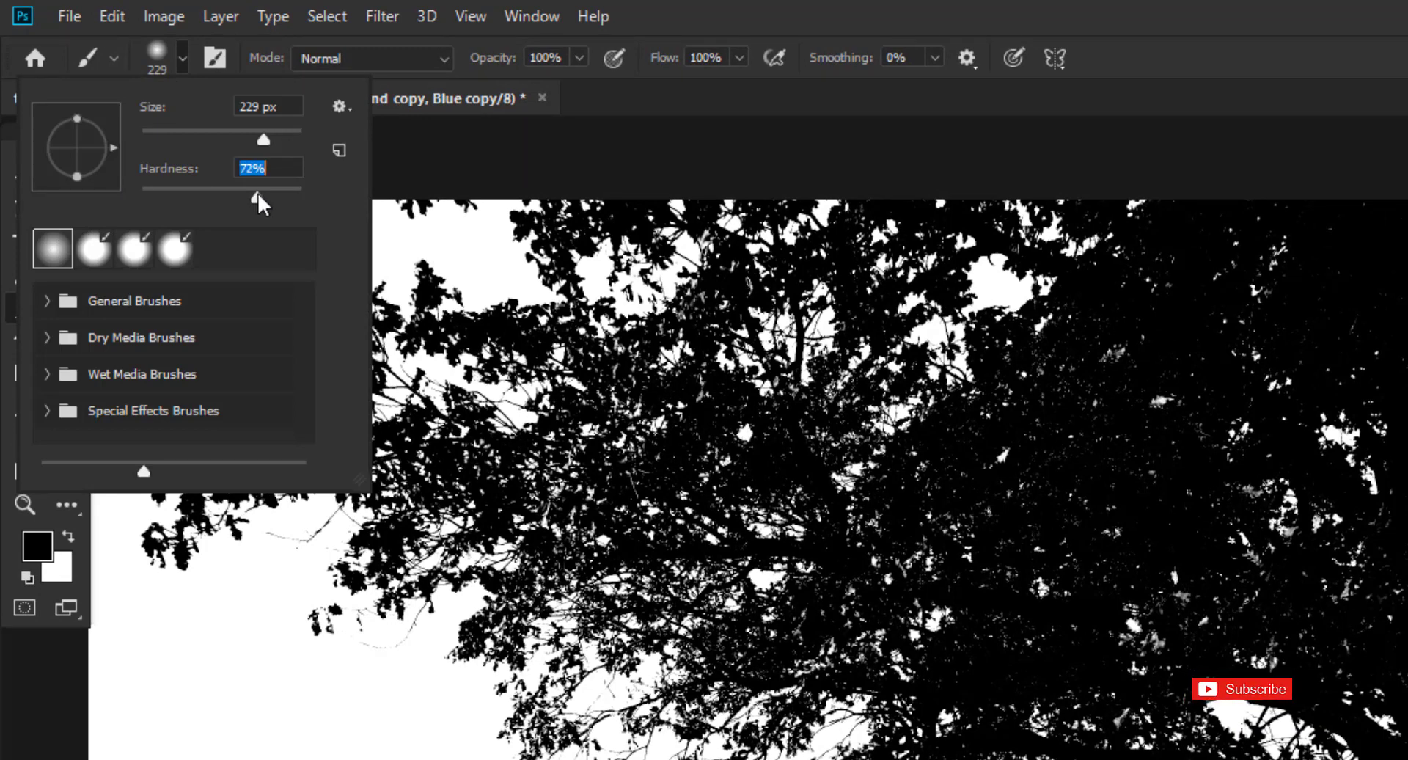
left_click(1316, 21)
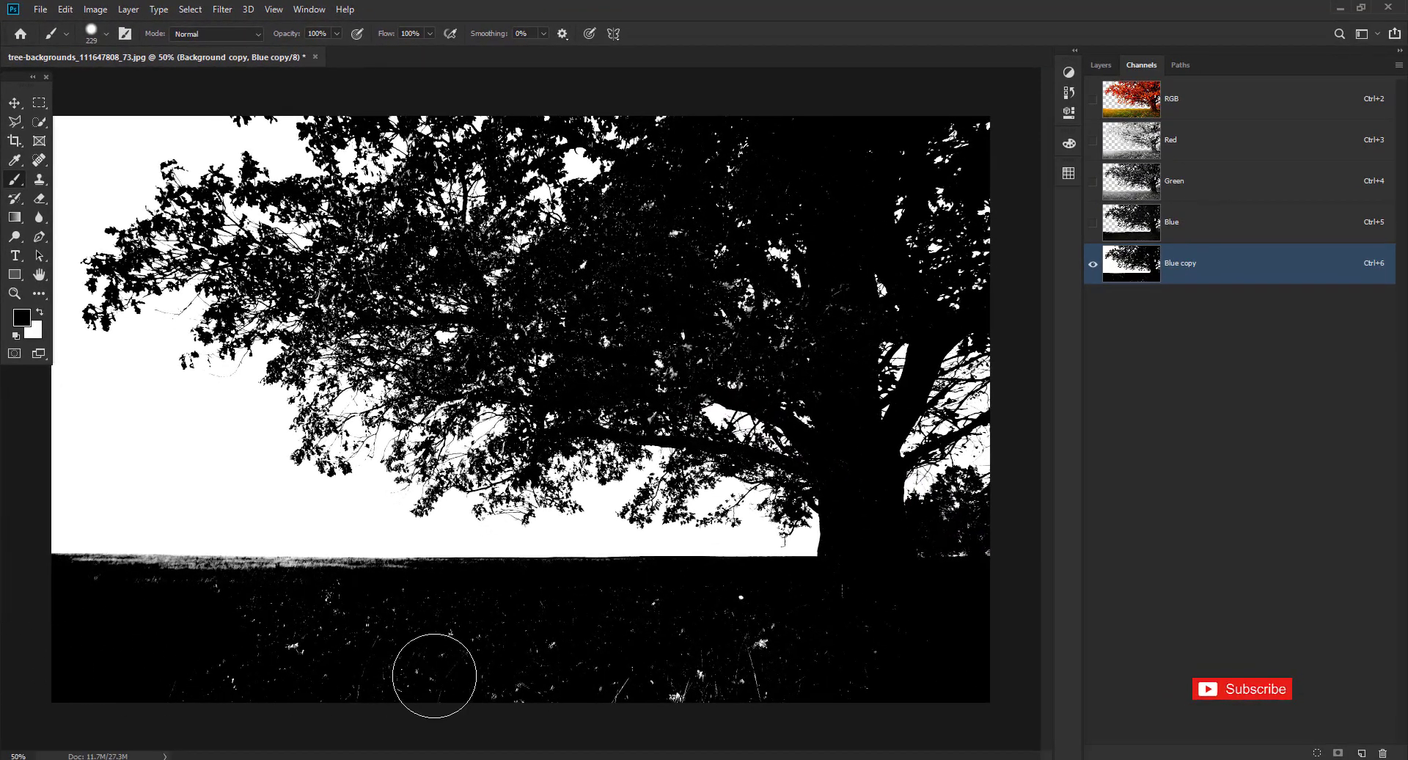
left_click_drag(434, 675, 97, 649)
mouse_move(308, 643)
left_mouse_down()
mouse_move(361, 665)
mouse_move(644, 666)
mouse_move(804, 628)
mouse_move(314, 619)
mouse_move(818, 621)
left_mouse_up()
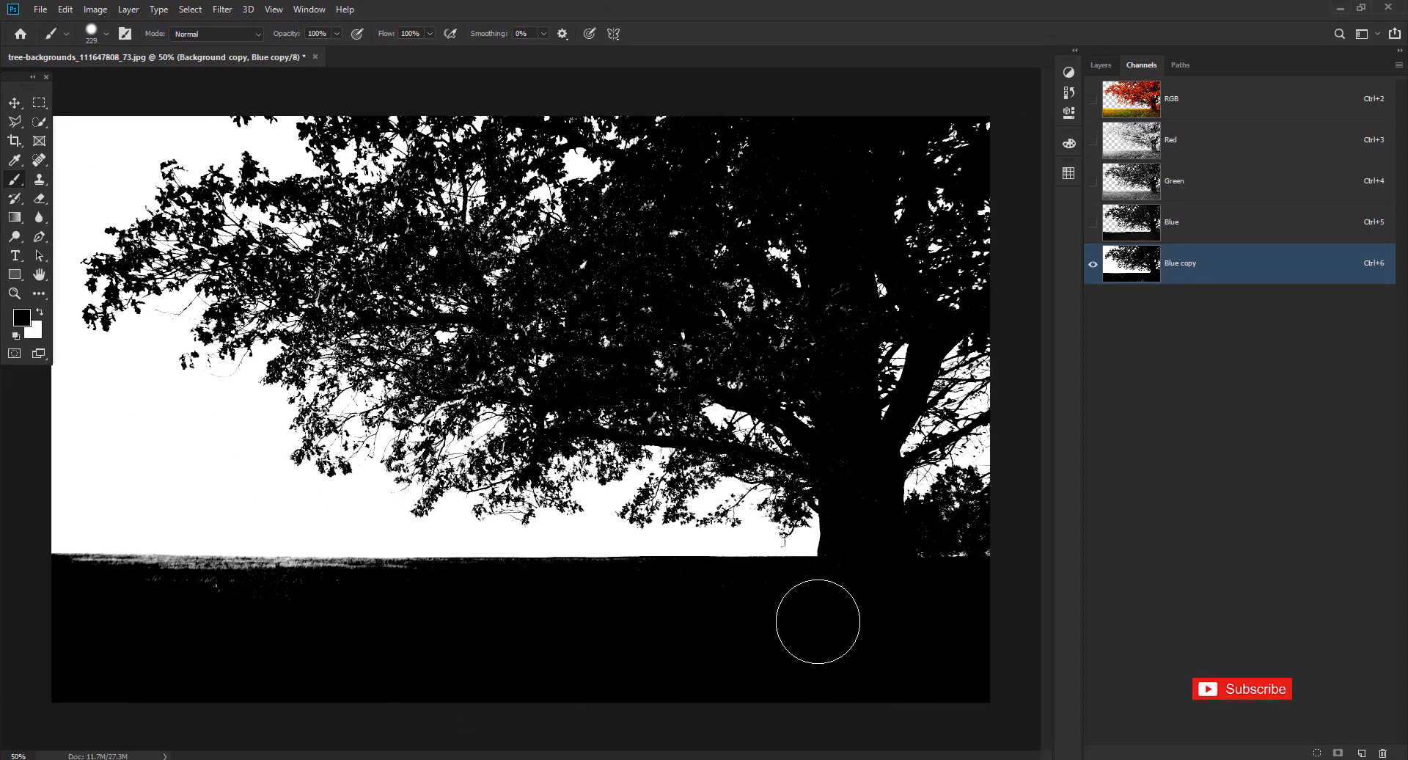
mouse_move(603, 615)
left_mouse_down()
mouse_move(865, 606)
mouse_move(70, 597)
left_mouse_up()
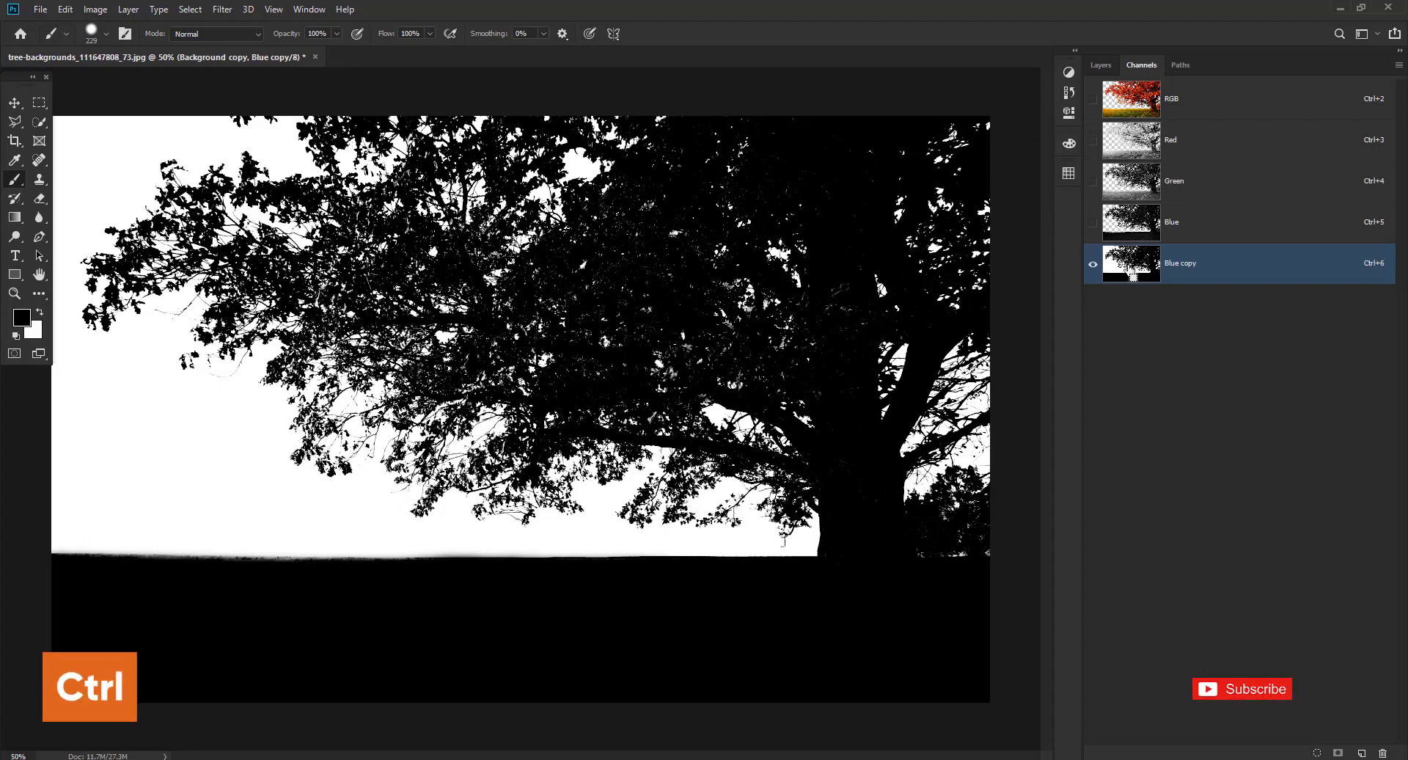
Load Blue copy as a selection and add it as a layer mask on Background copy.
left_click(1136, 276, "ctrl")
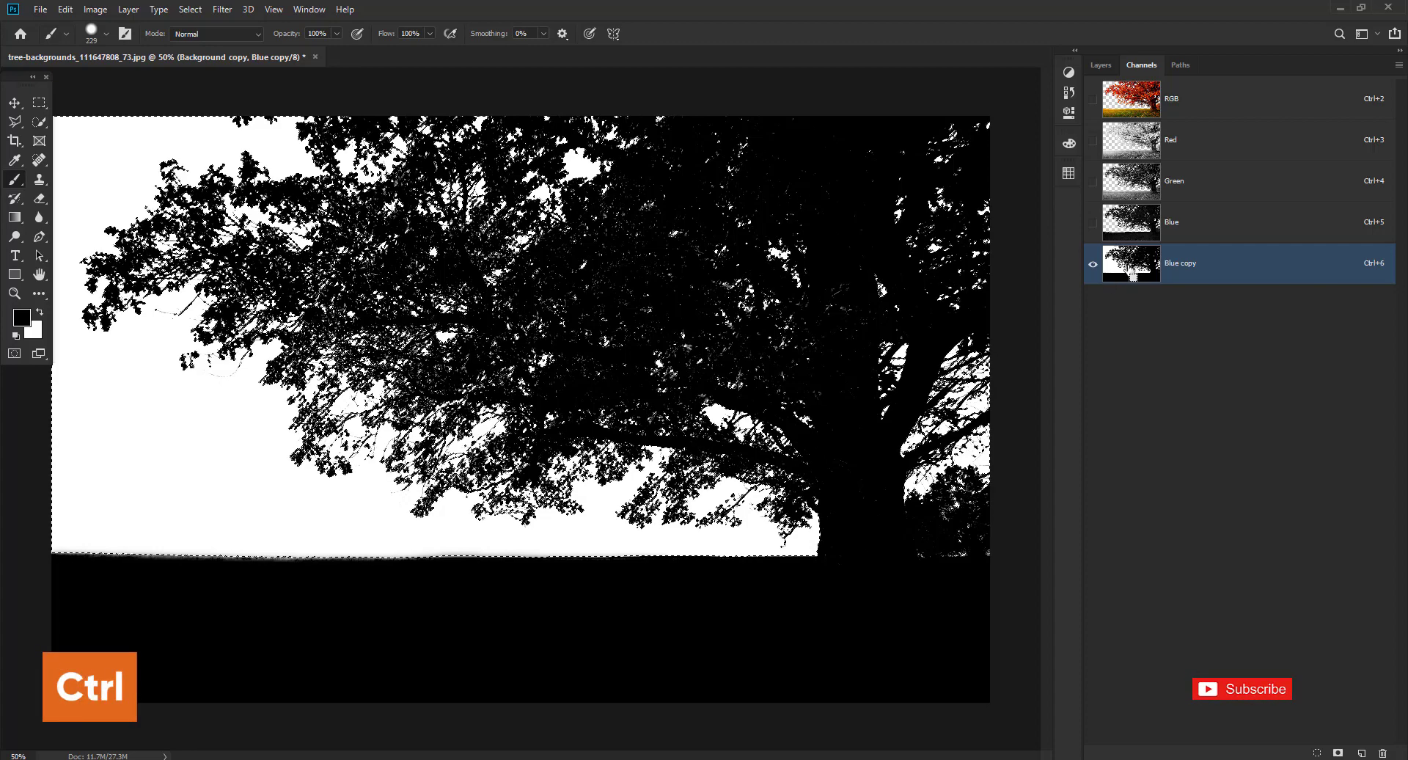
left_click(1139, 108)
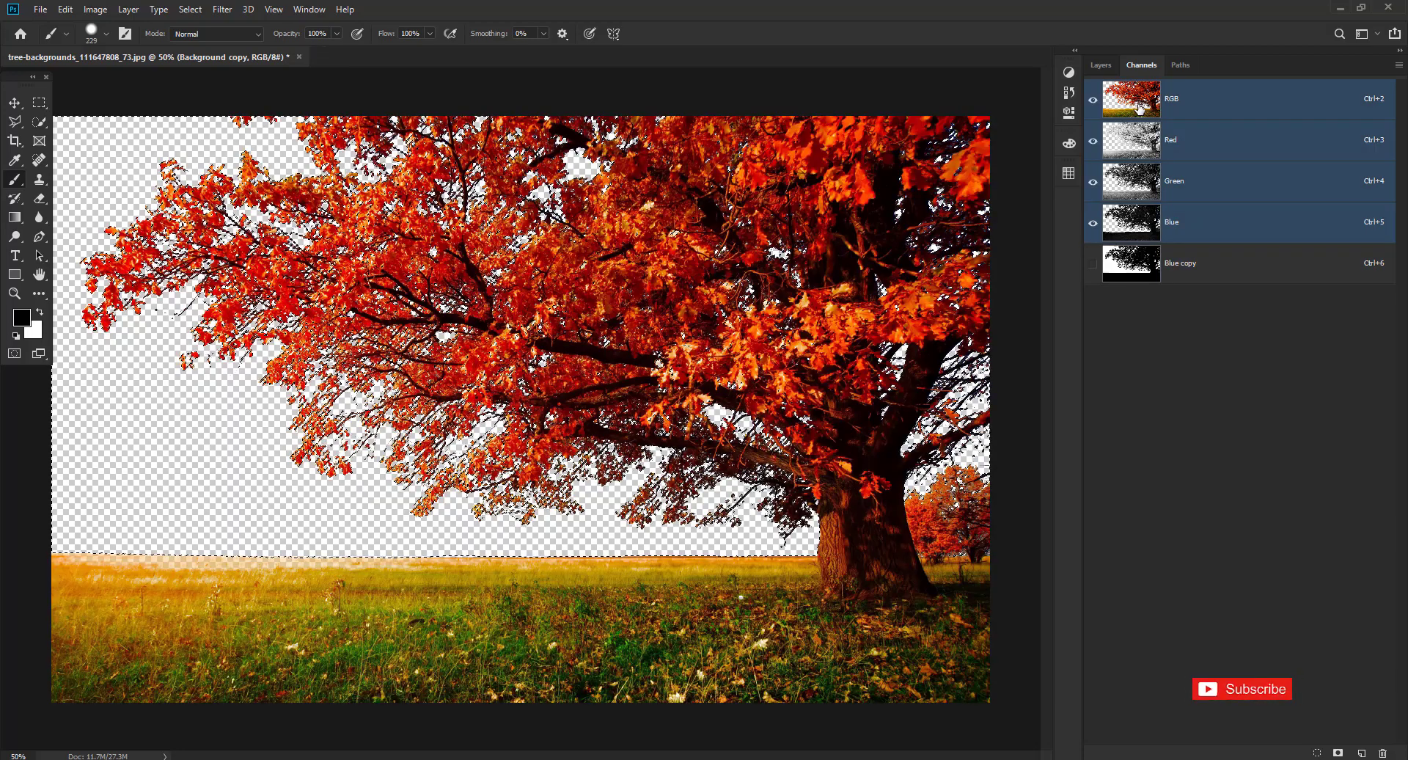
left_click(1099, 65)
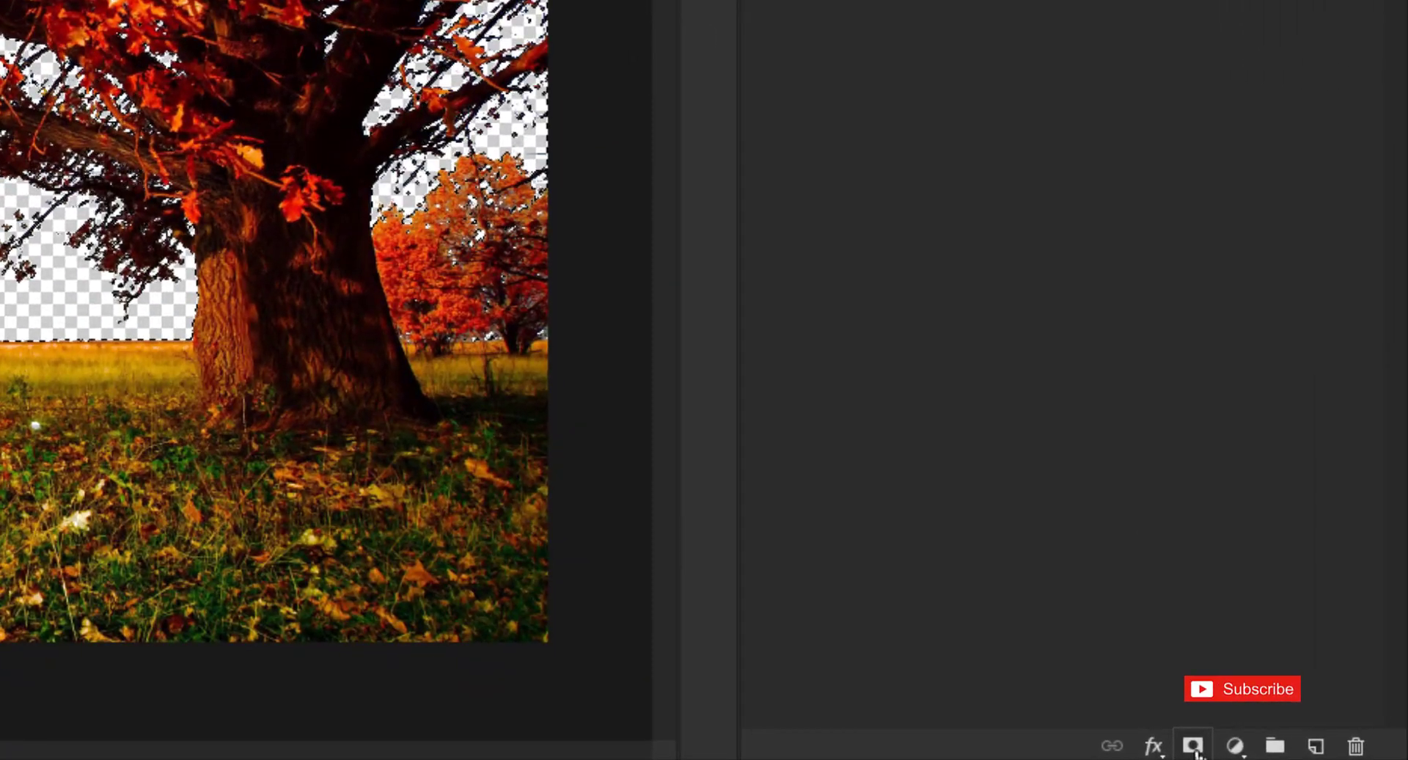
left_click(1193, 745)
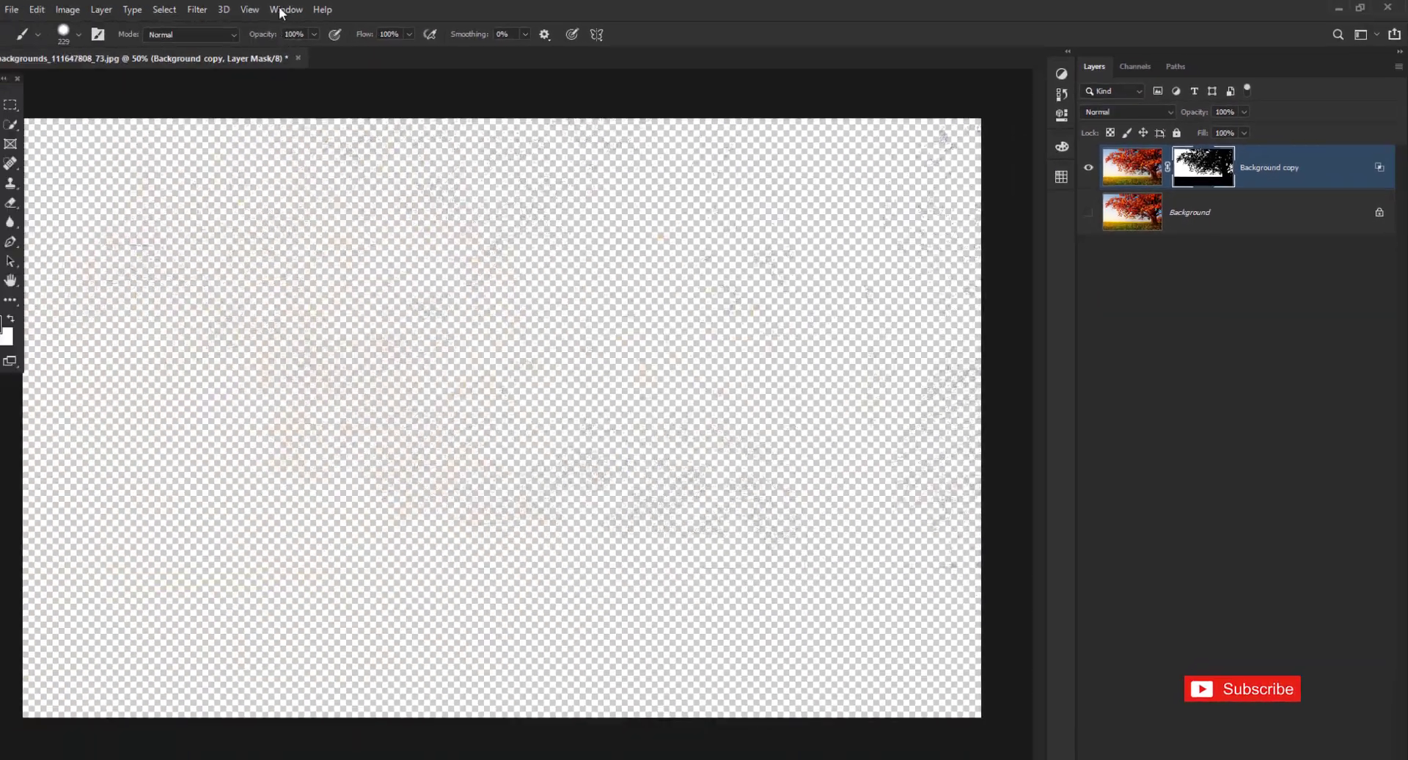
left_click(282, 12)
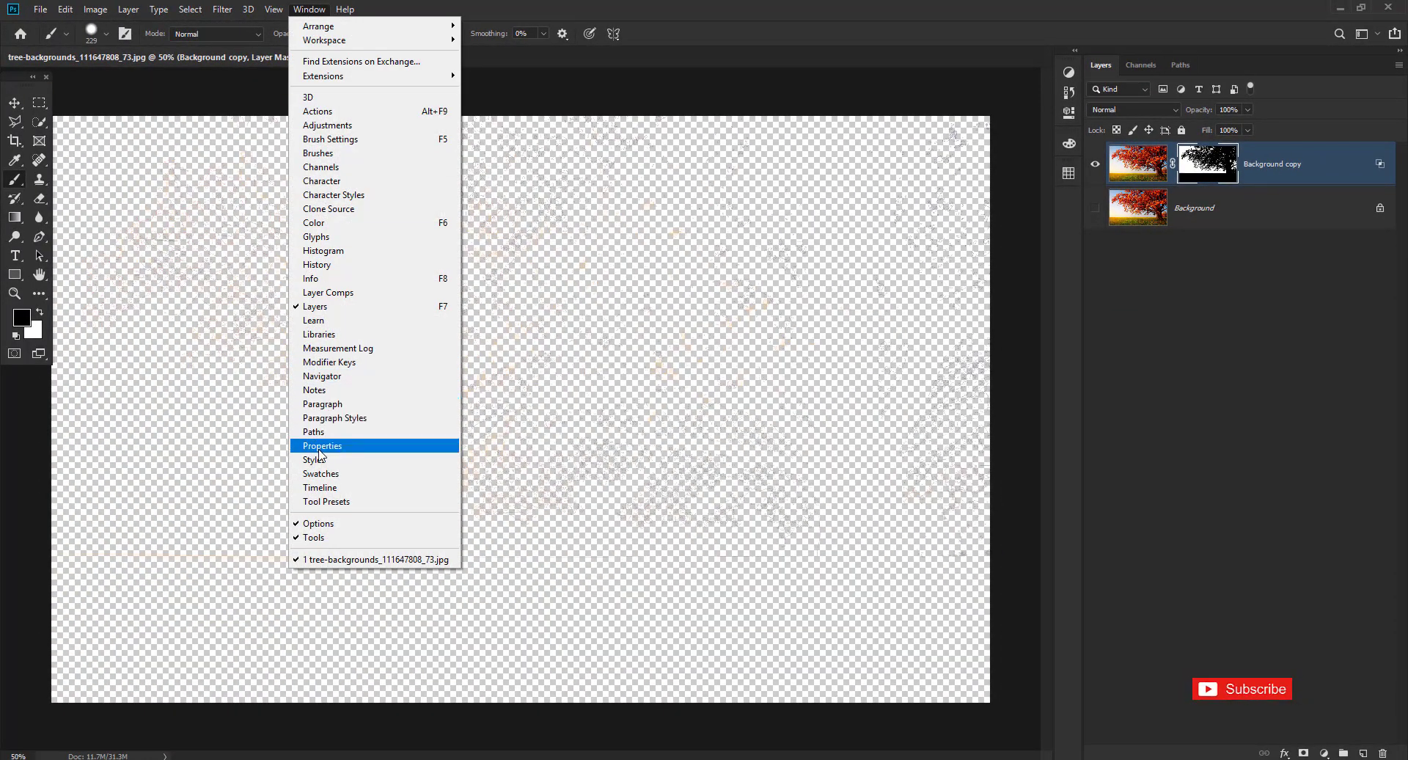
Invert the Background copy layer mask in Properties so the tree and grass show.
left_click(322, 445)
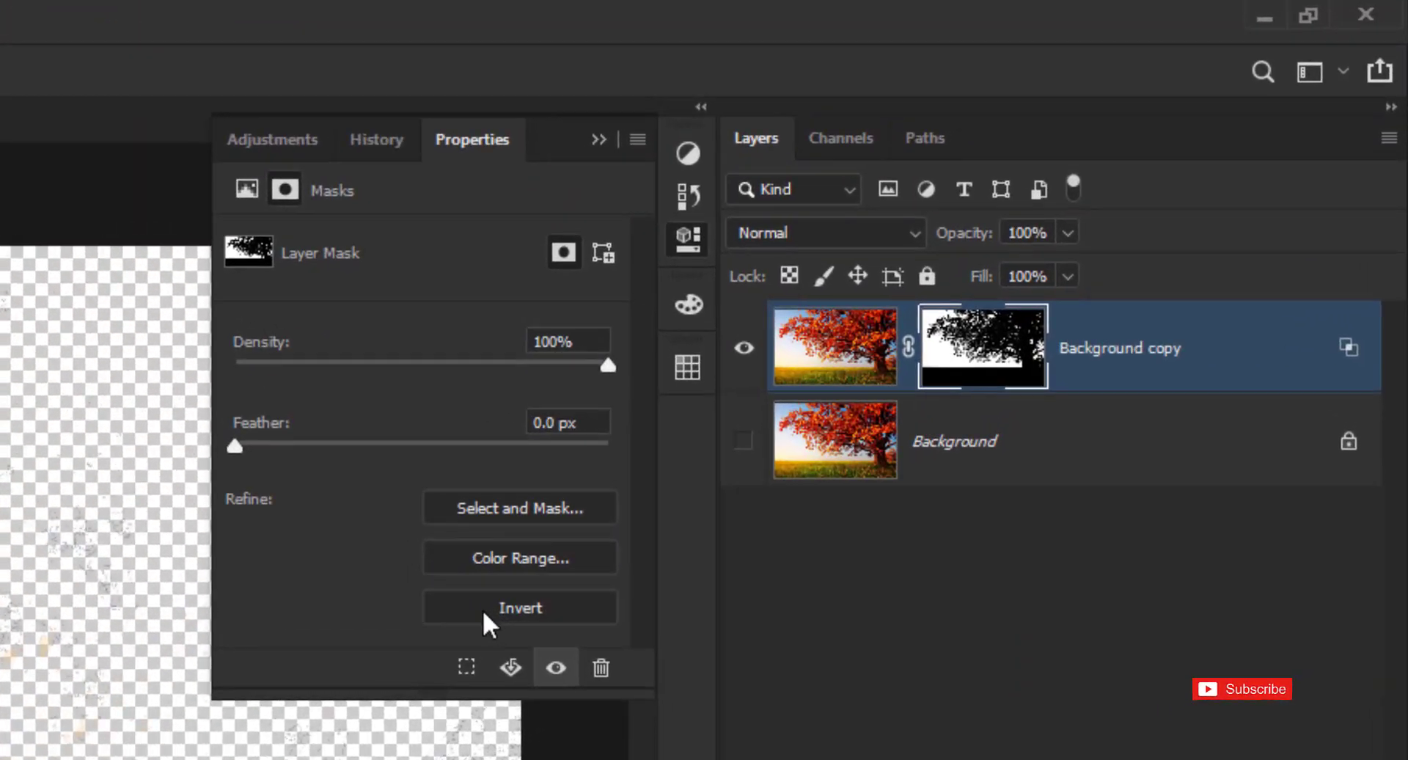
left_click(786, 447)
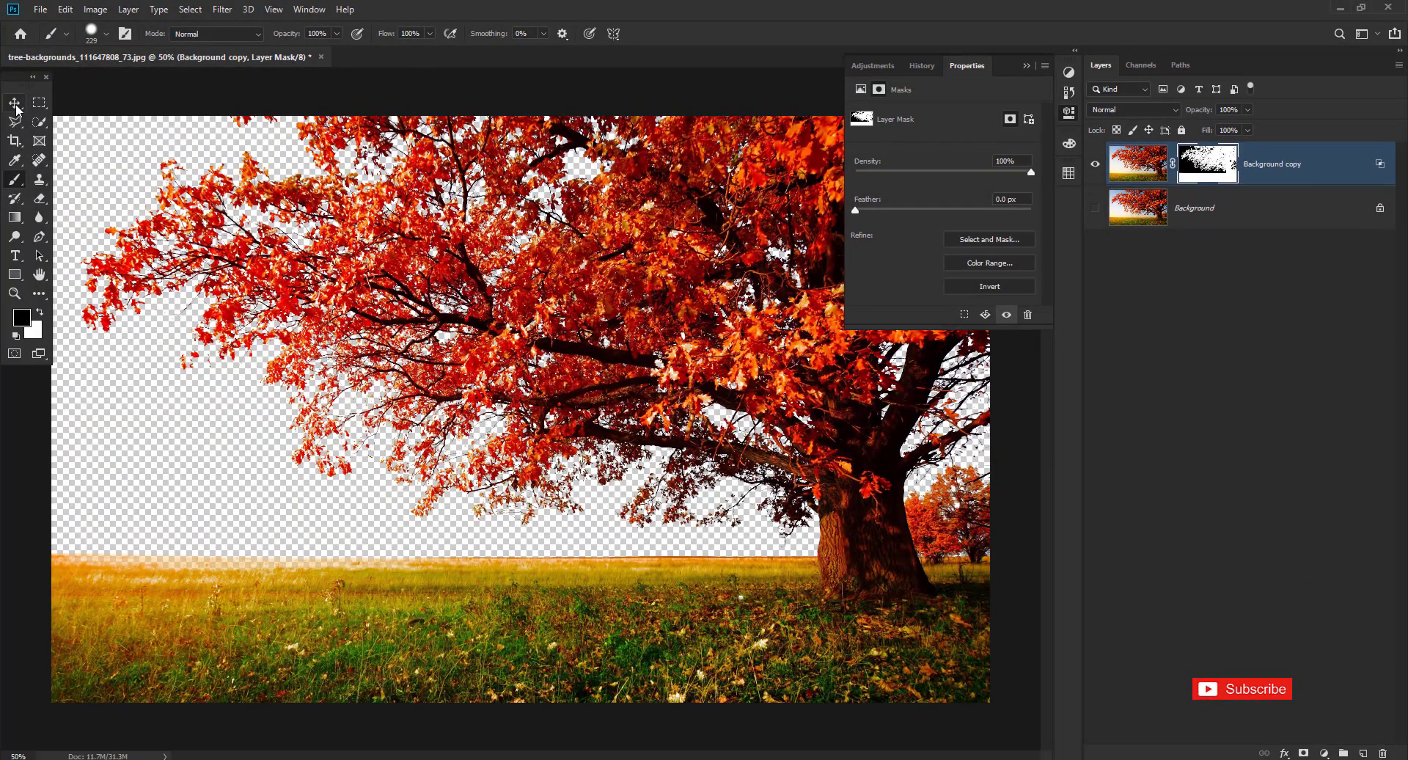
left_click(15, 103)
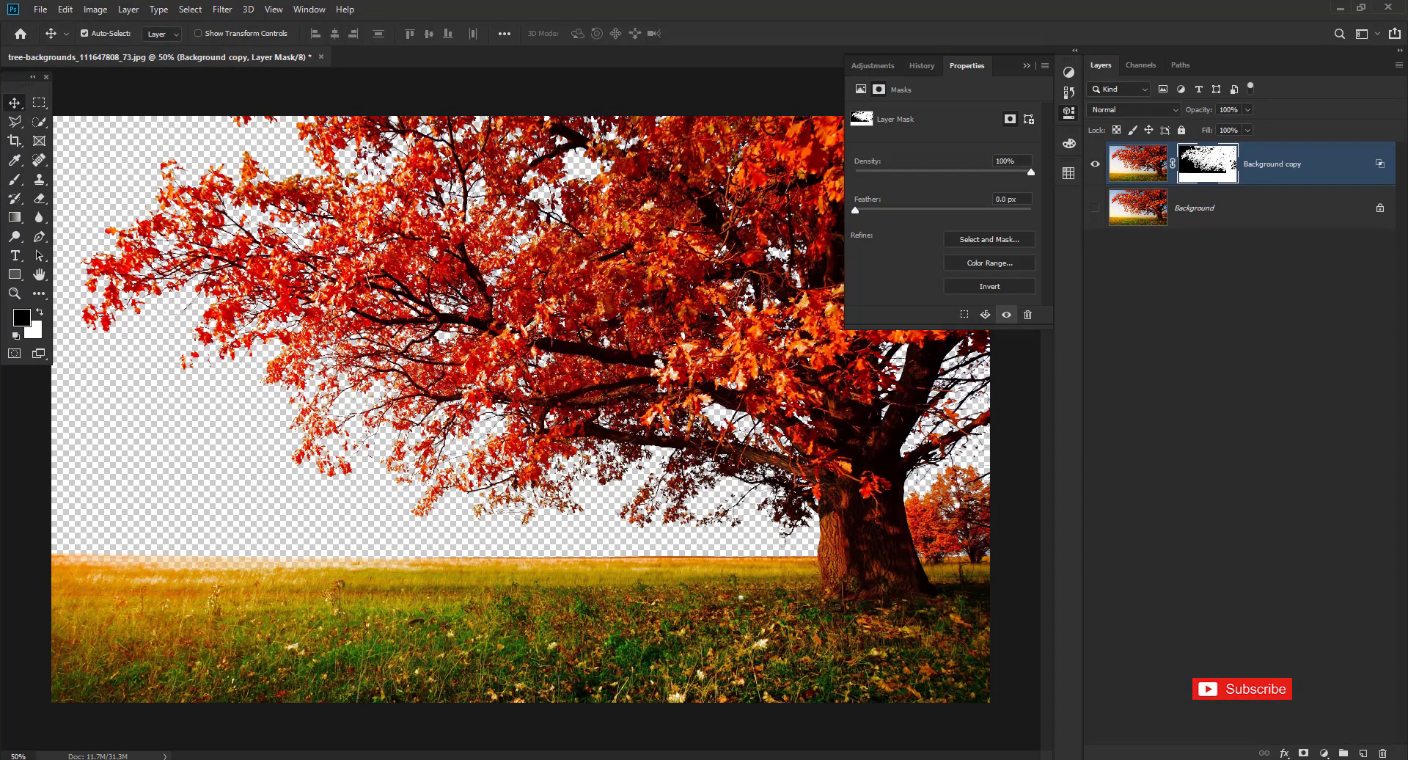
In File Explorer, browse to Studio Album (F:) > Collection > My New Collection > CLOUDS.
key("super+e")
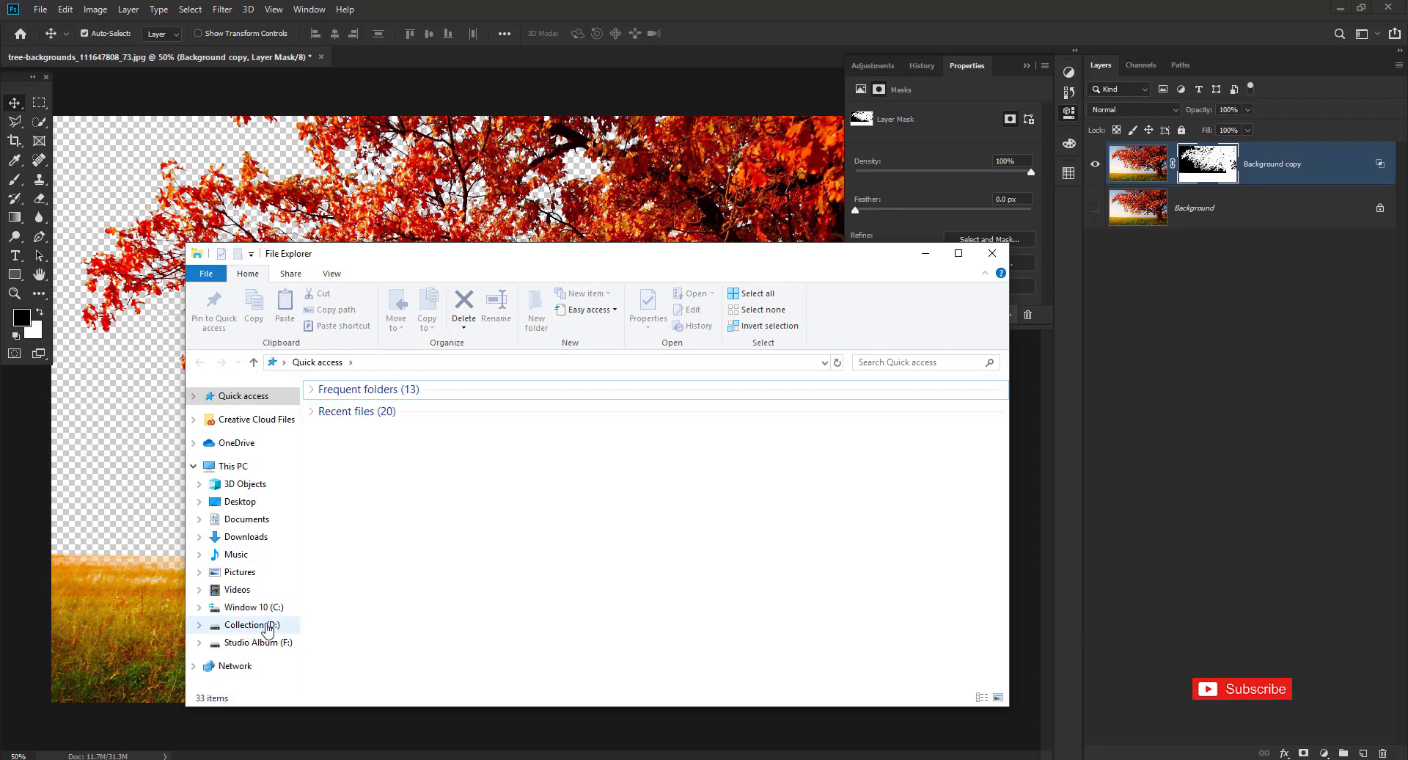
left_click(264, 642)
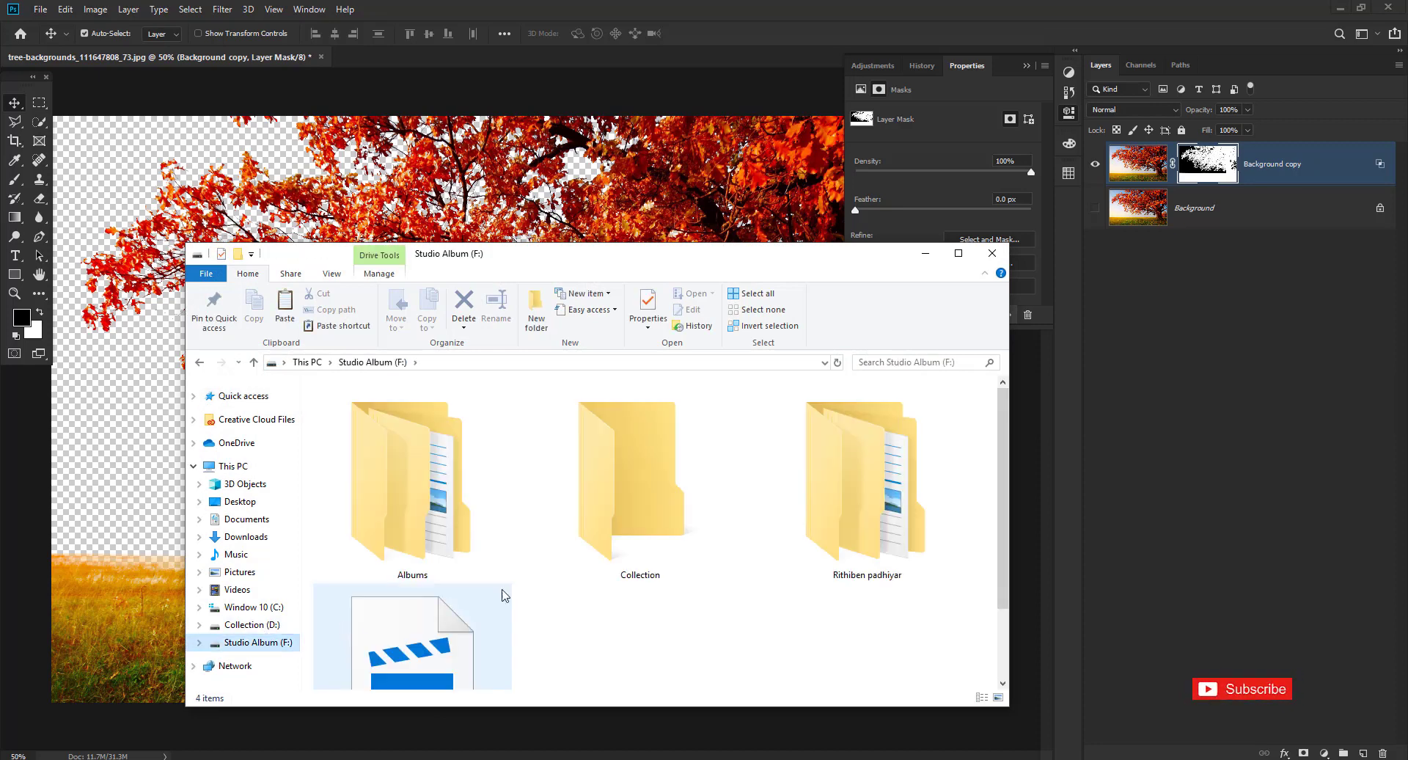
double_click(645, 491)
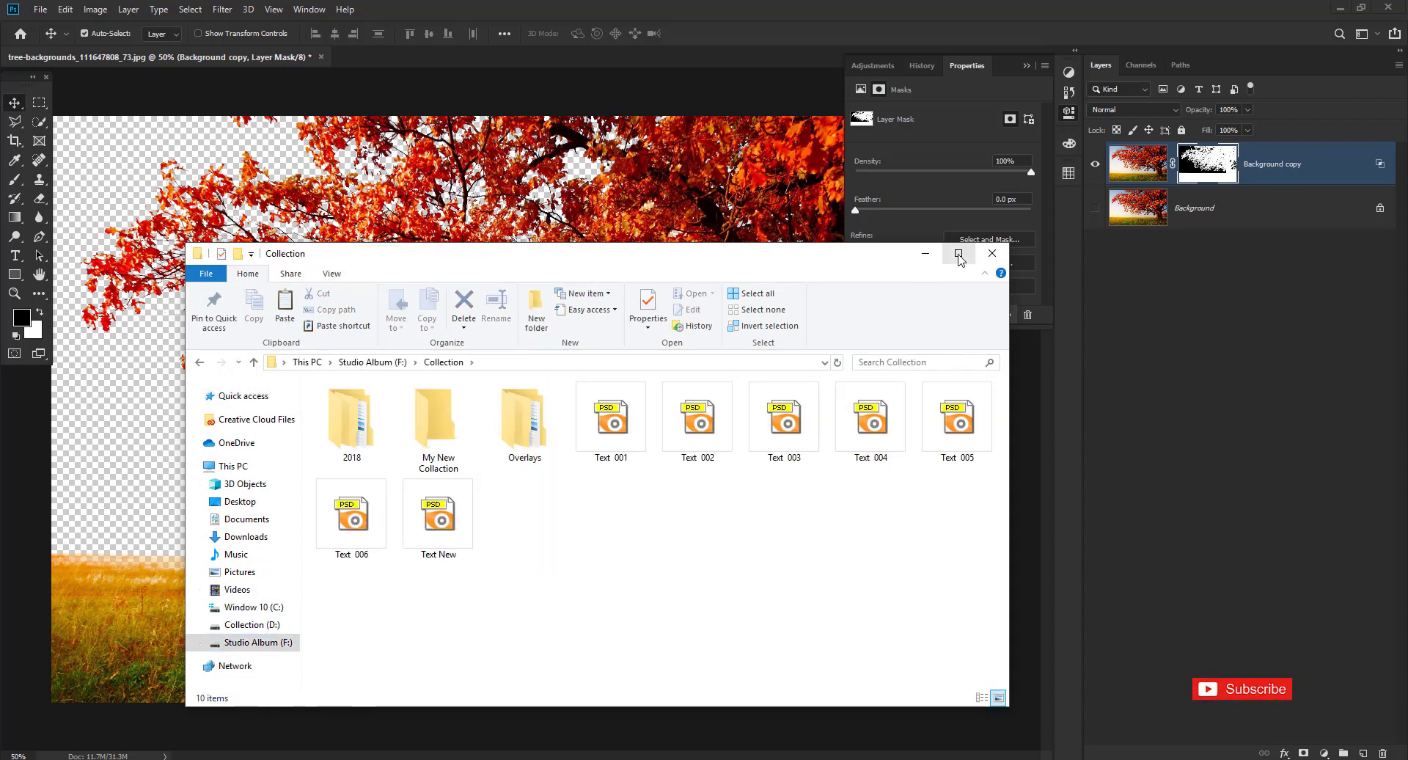
left_click(958, 254)
double_click(241, 191)
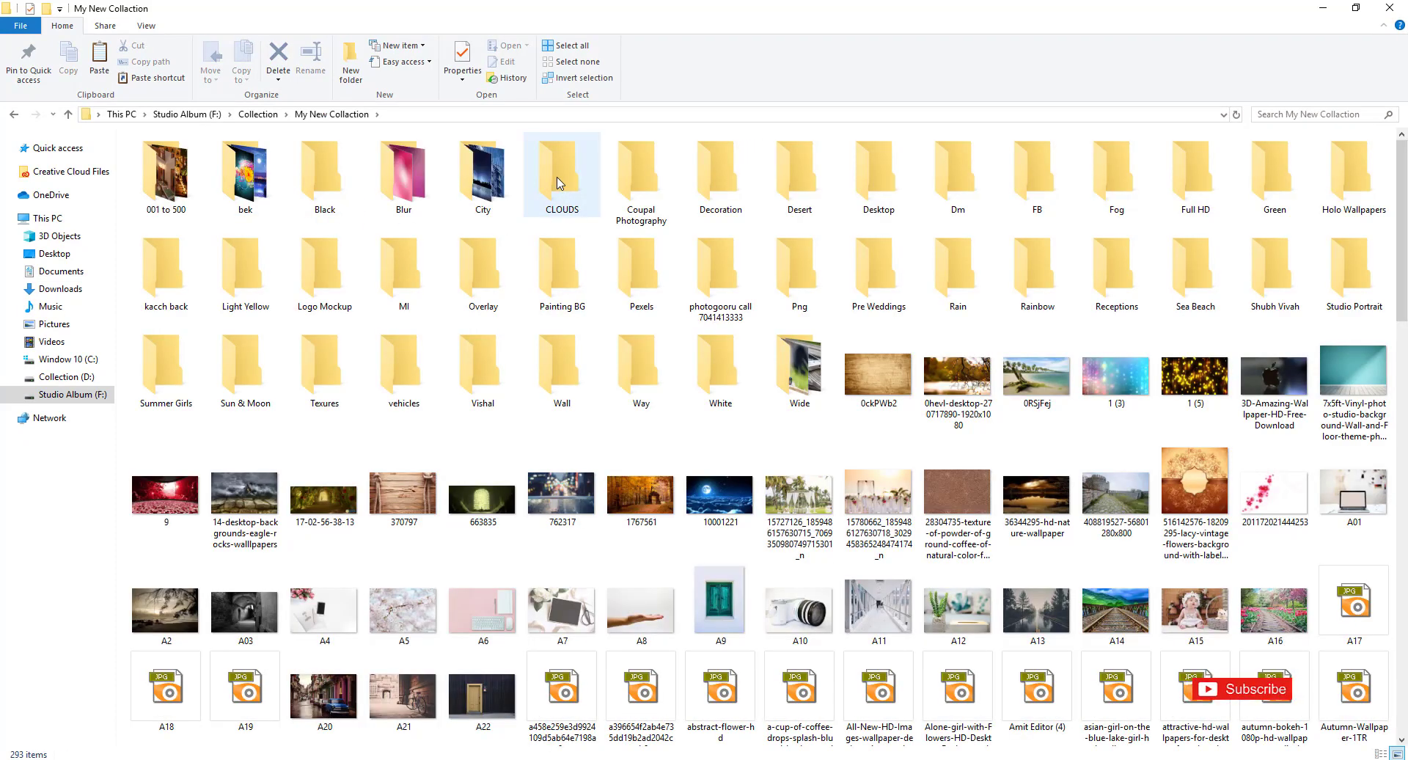
double_click(560, 185)
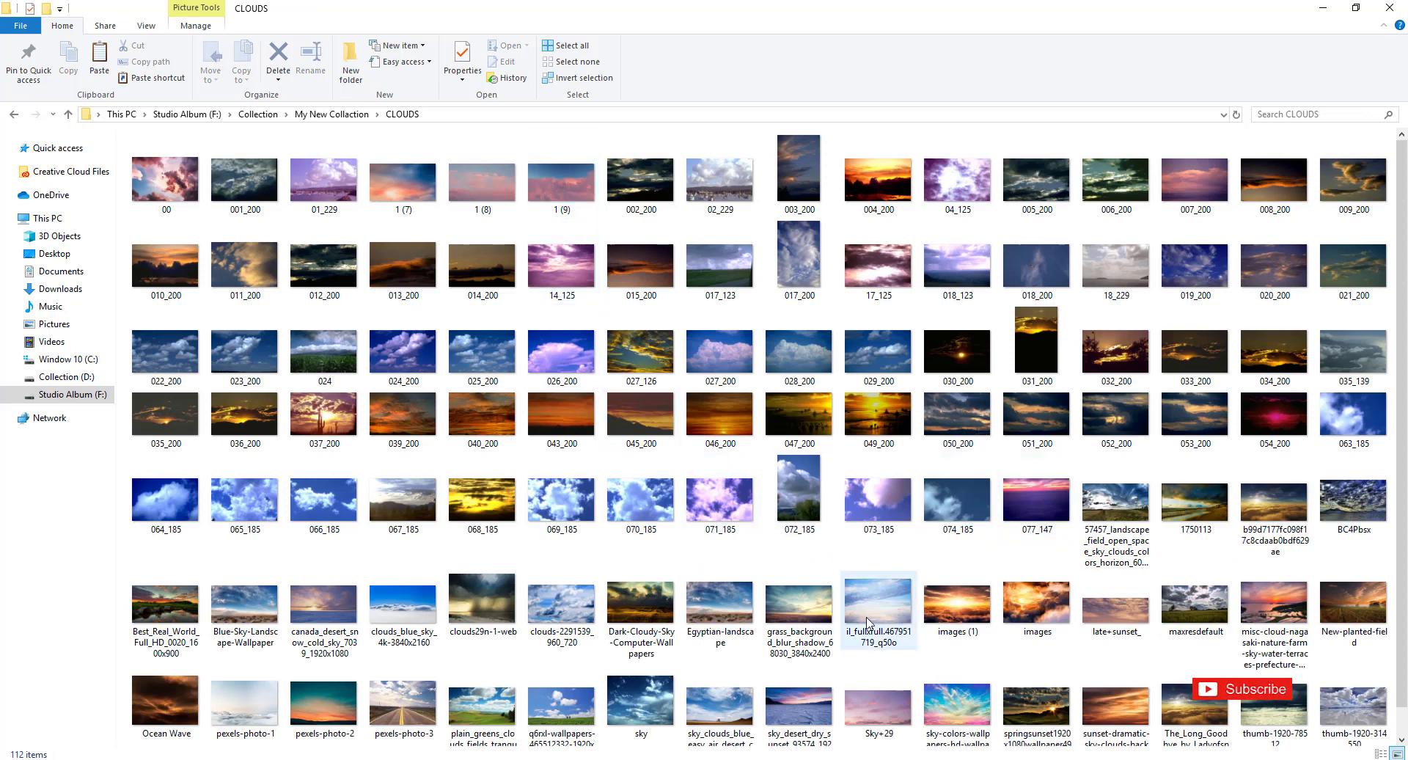
Drag grass_background_blur_shadow_68030_3840x2400 onto the Photoshop tree canvas.
left_click(814, 618)
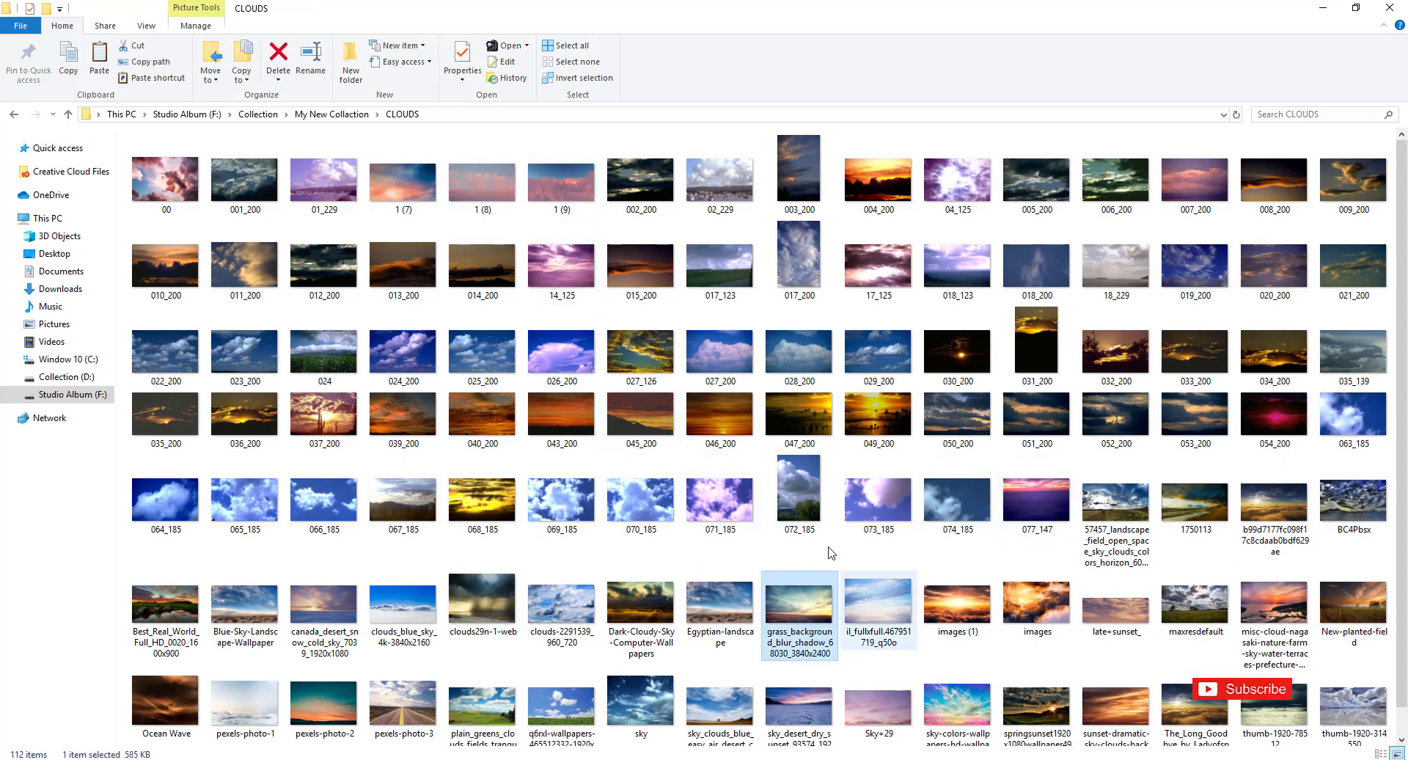
scroll(1397, 525, "down", 1)
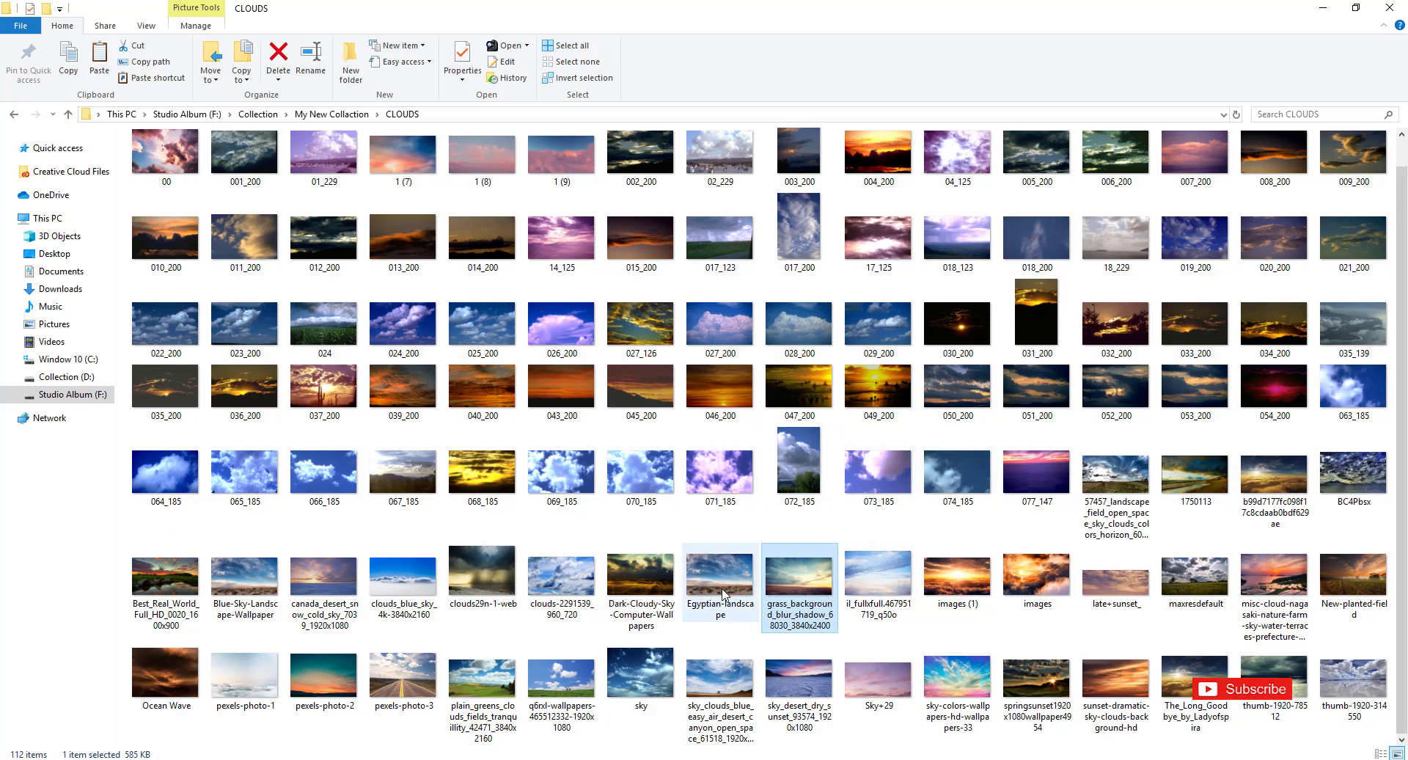
left_click_drag(779, 603, 416, 733)
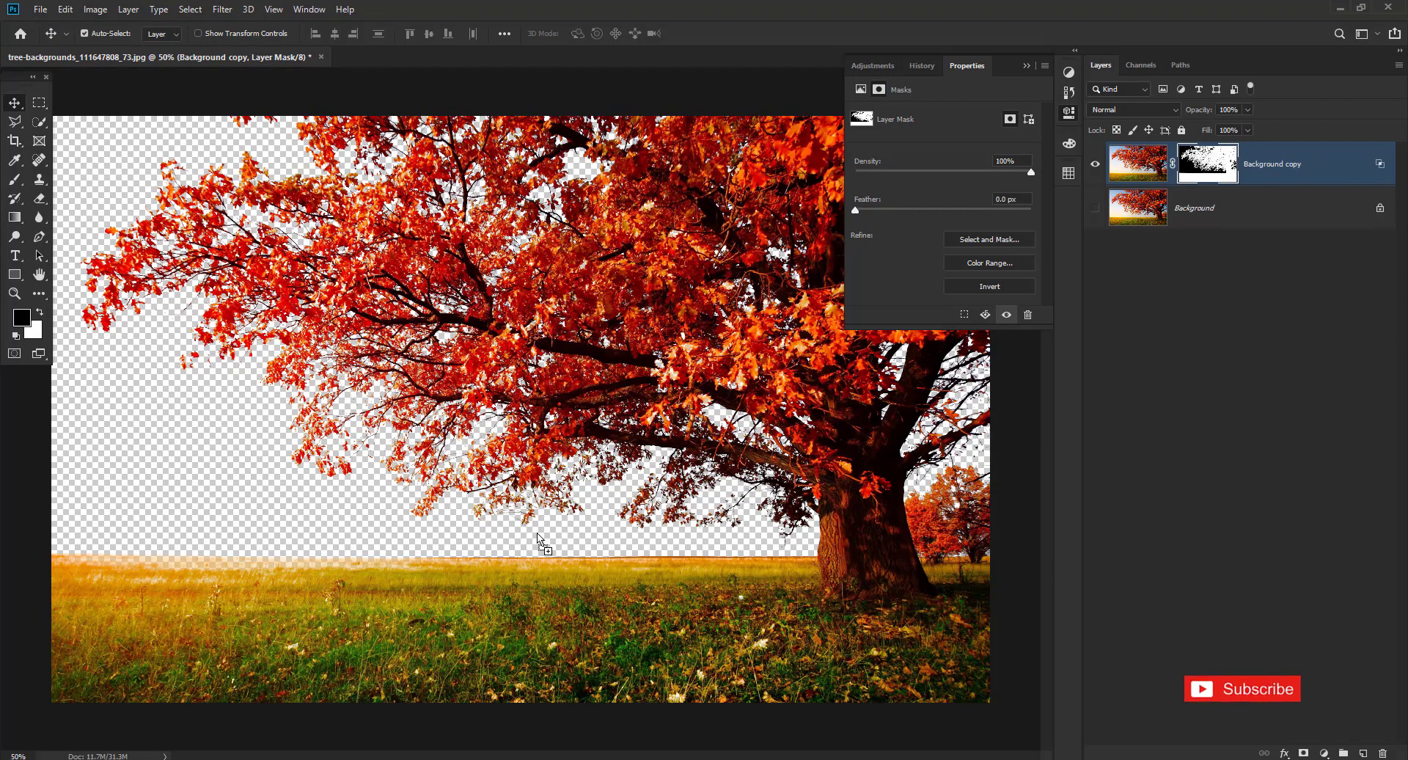
Drop the sunset sky image into the tree document and move its layer beneath the tree layer.
left_click_drag(417, 733, 536, 539)
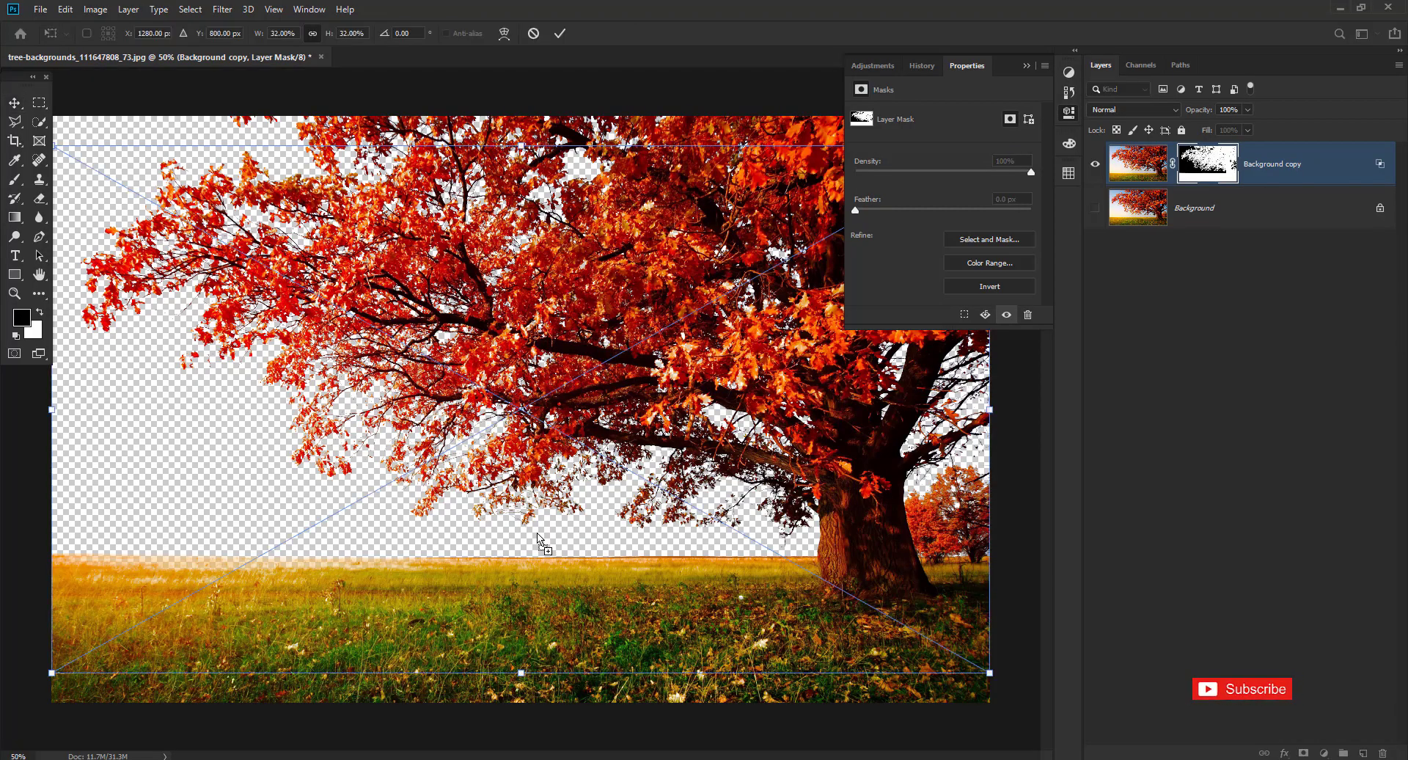
left_click_drag(1228, 166, 1230, 224)
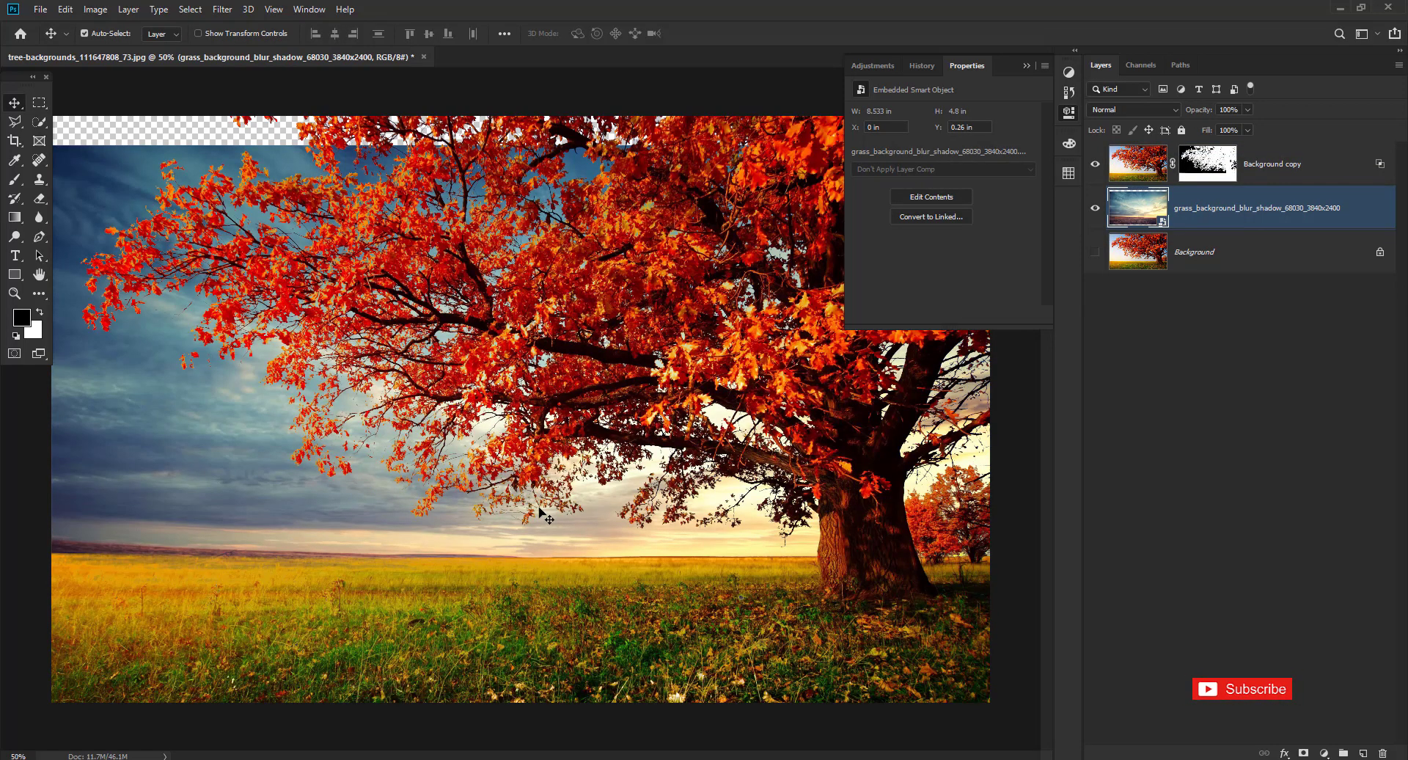
left_click(1067, 114)
key("ctrl")
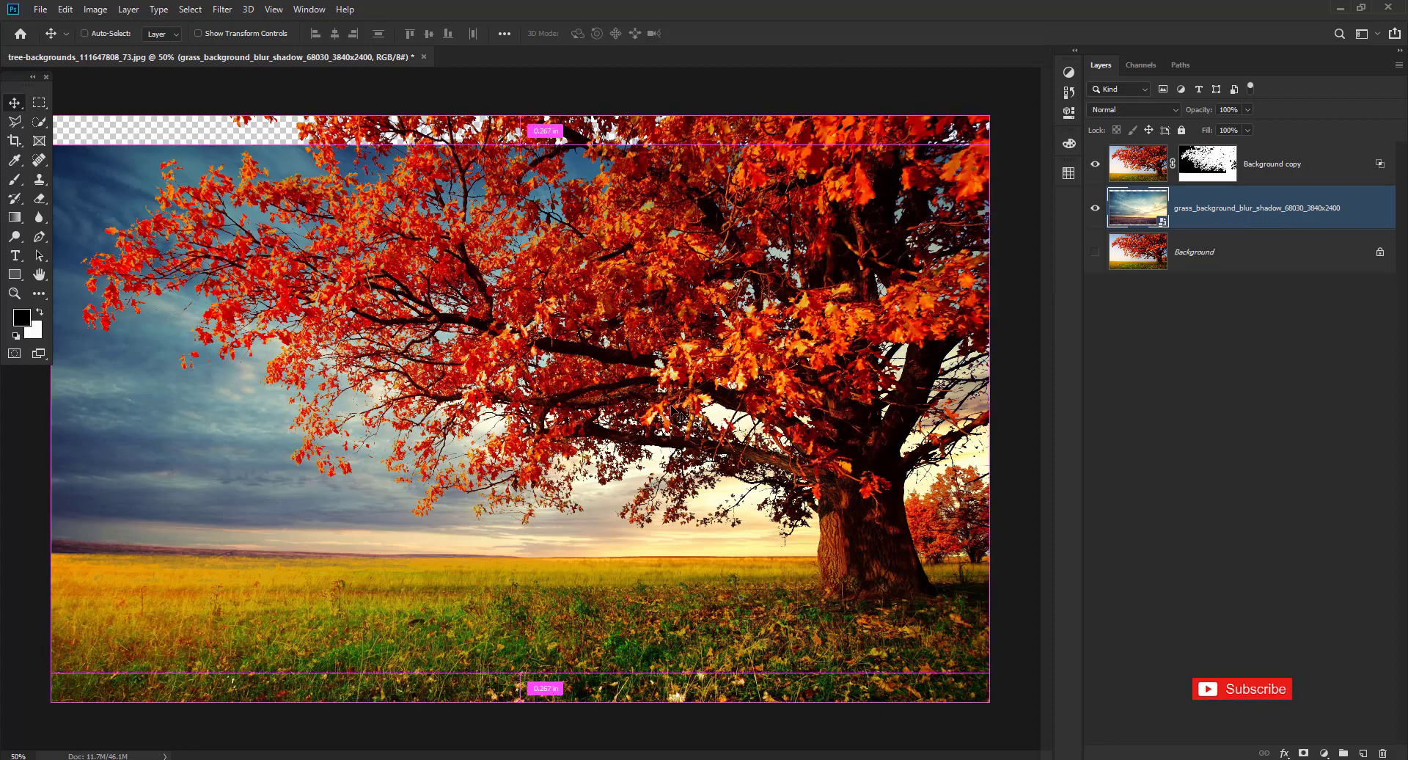
Scale the sky layer to 38.96% with Free Transform so it fills the canvas behind the tree.
key("ctrl+t")
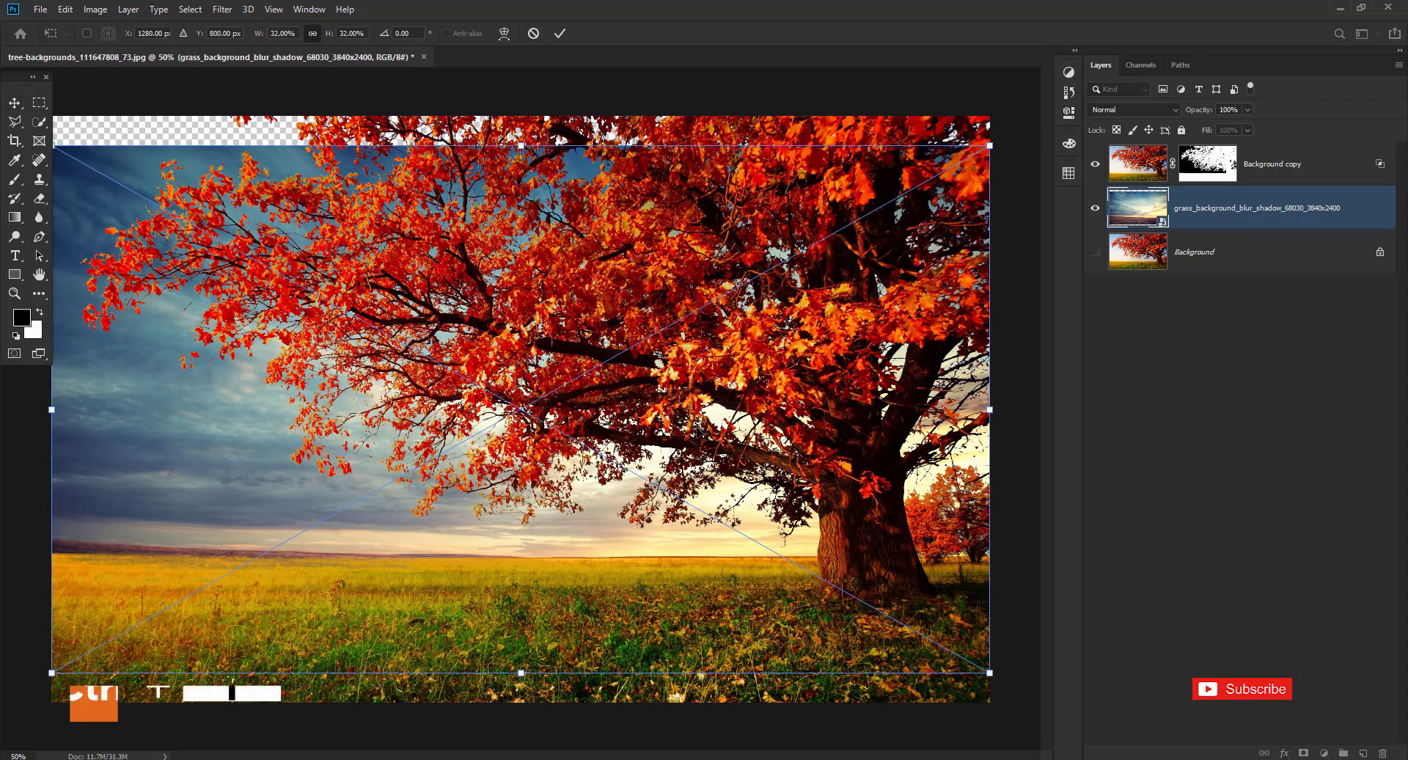
key("ctrl+minus")
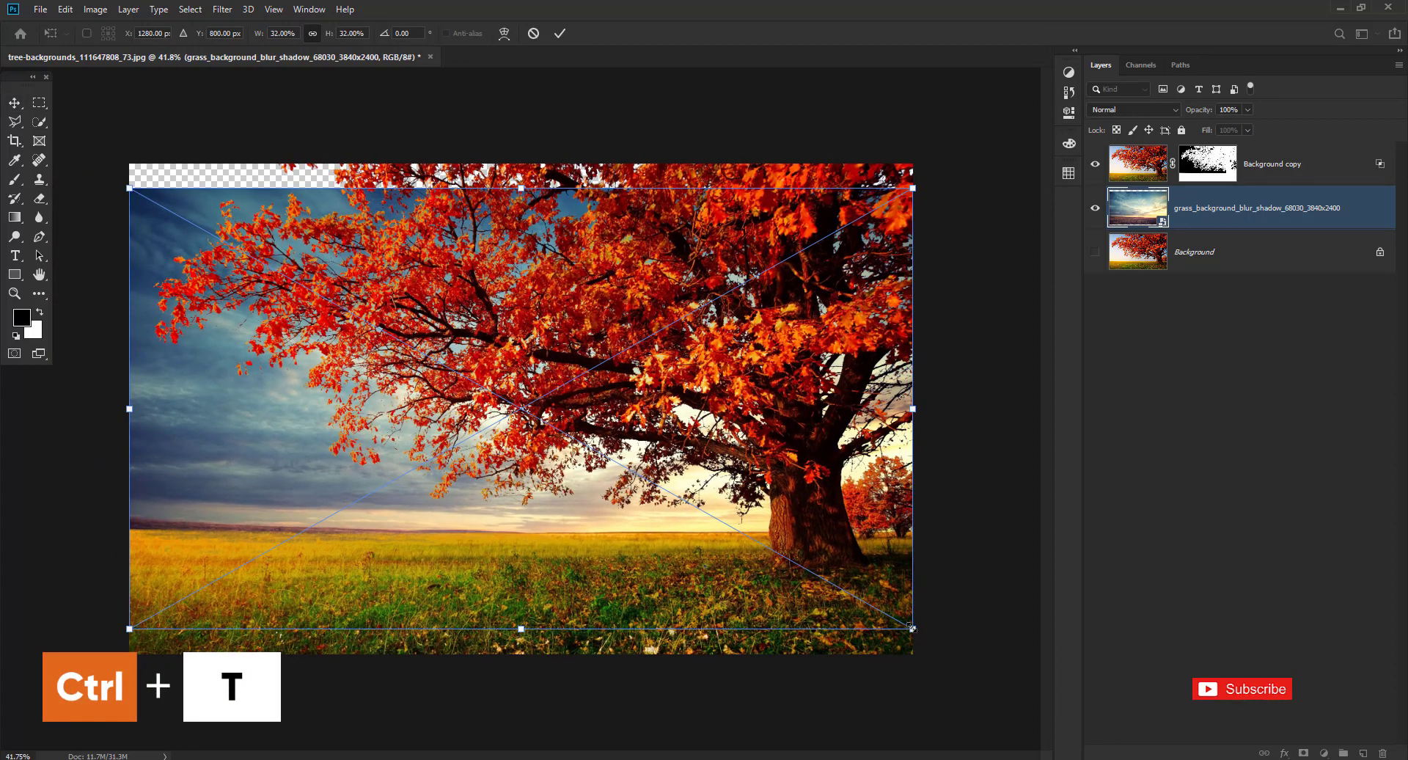
left_click_drag(912, 628, 988, 661)
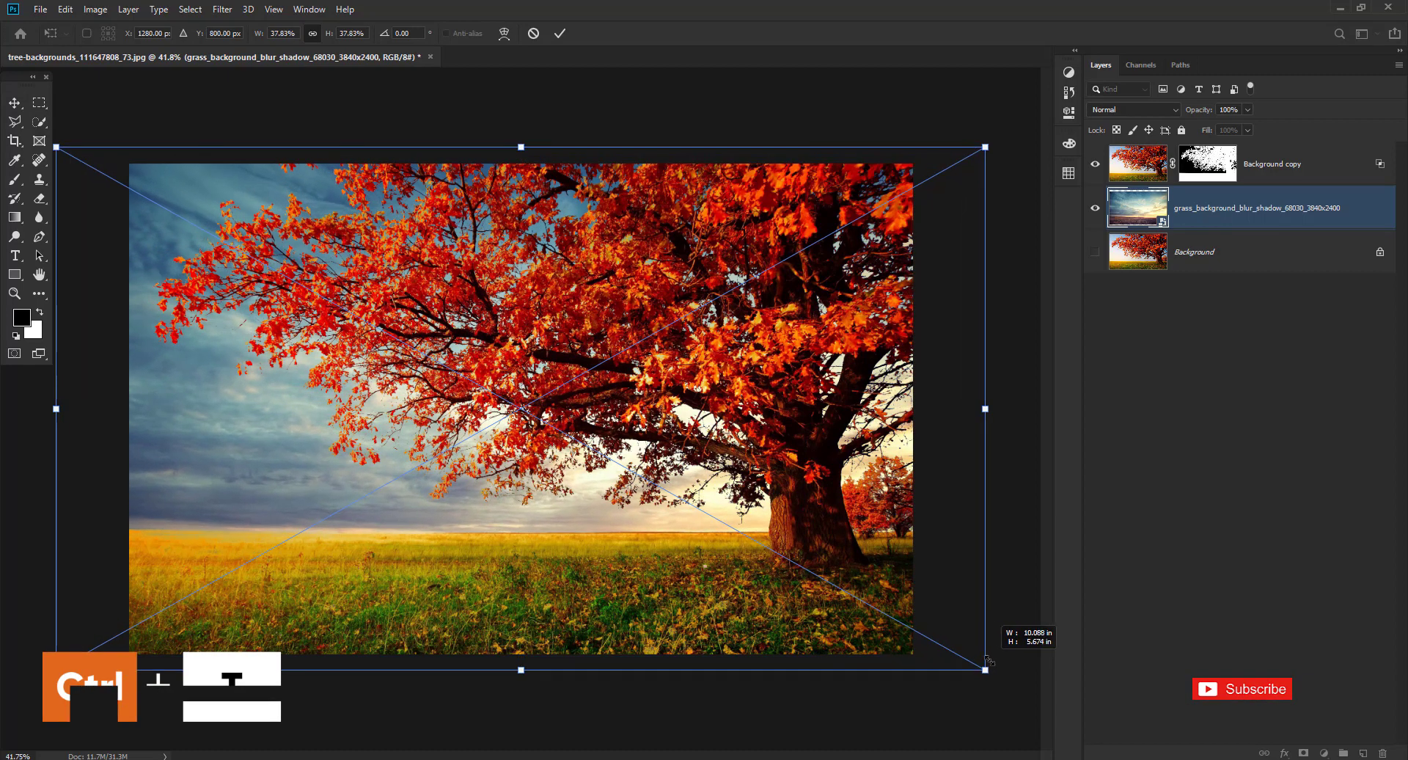
left_click_drag(903, 598, 903, 582)
left_click_drag(983, 650, 996, 655)
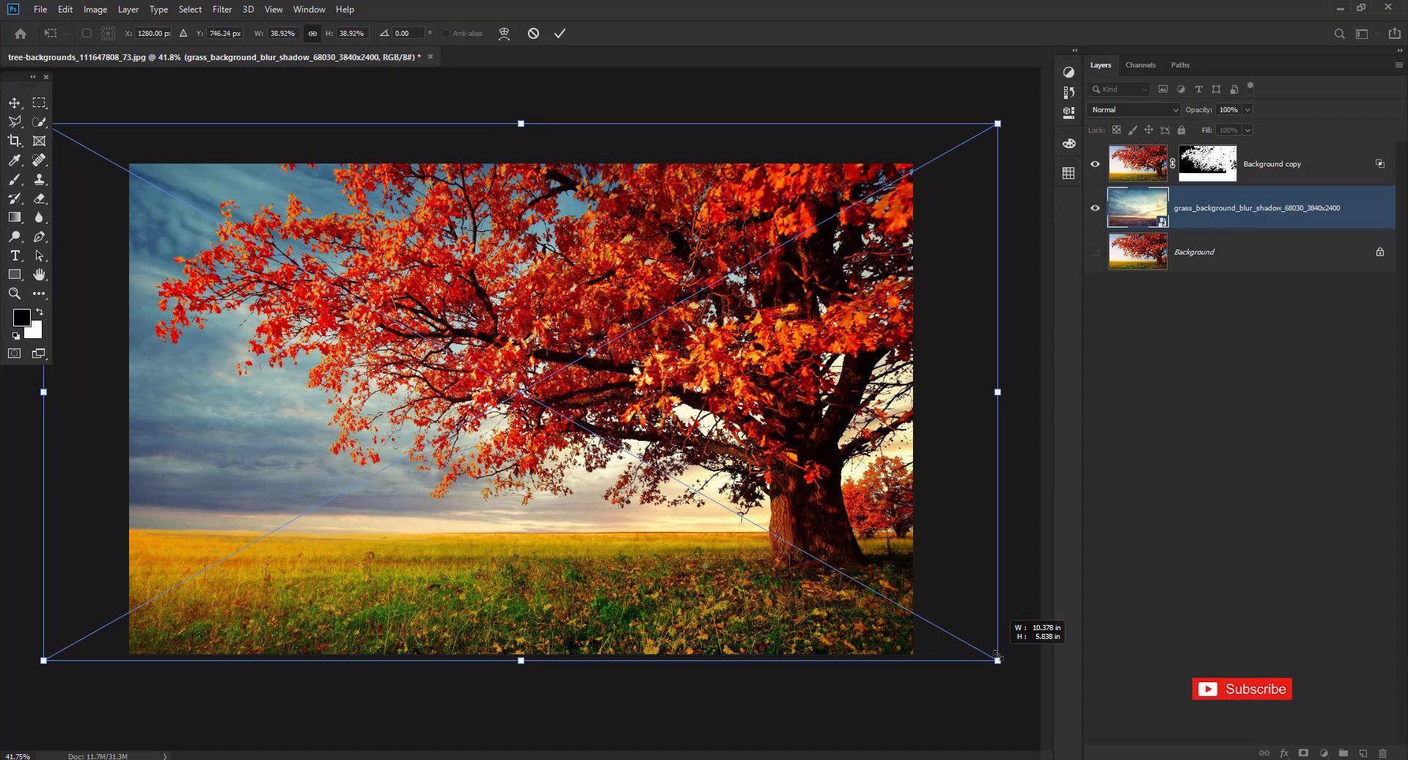
left_click_drag(941, 596, 941, 589)
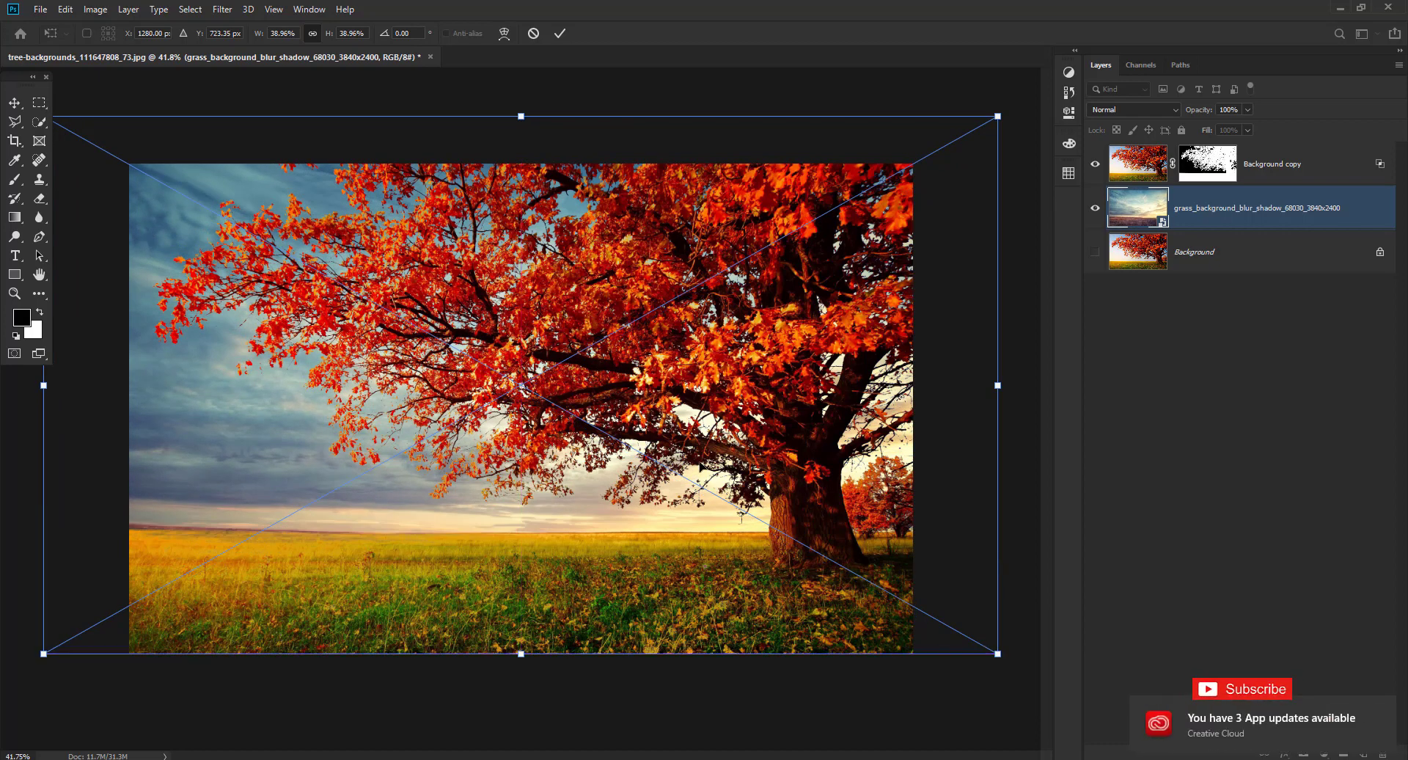
left_click(558, 35)
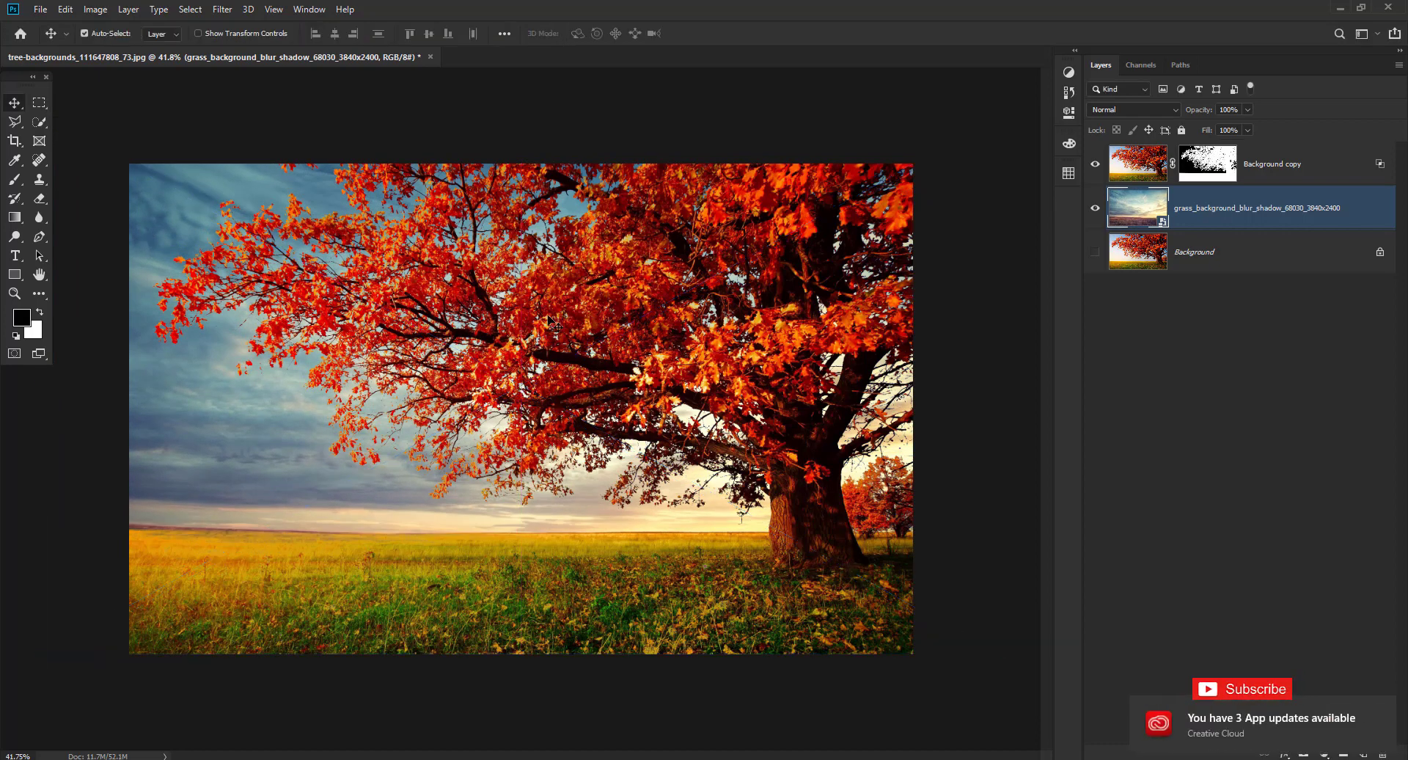
left_click_drag(327, 409, 464, 444)
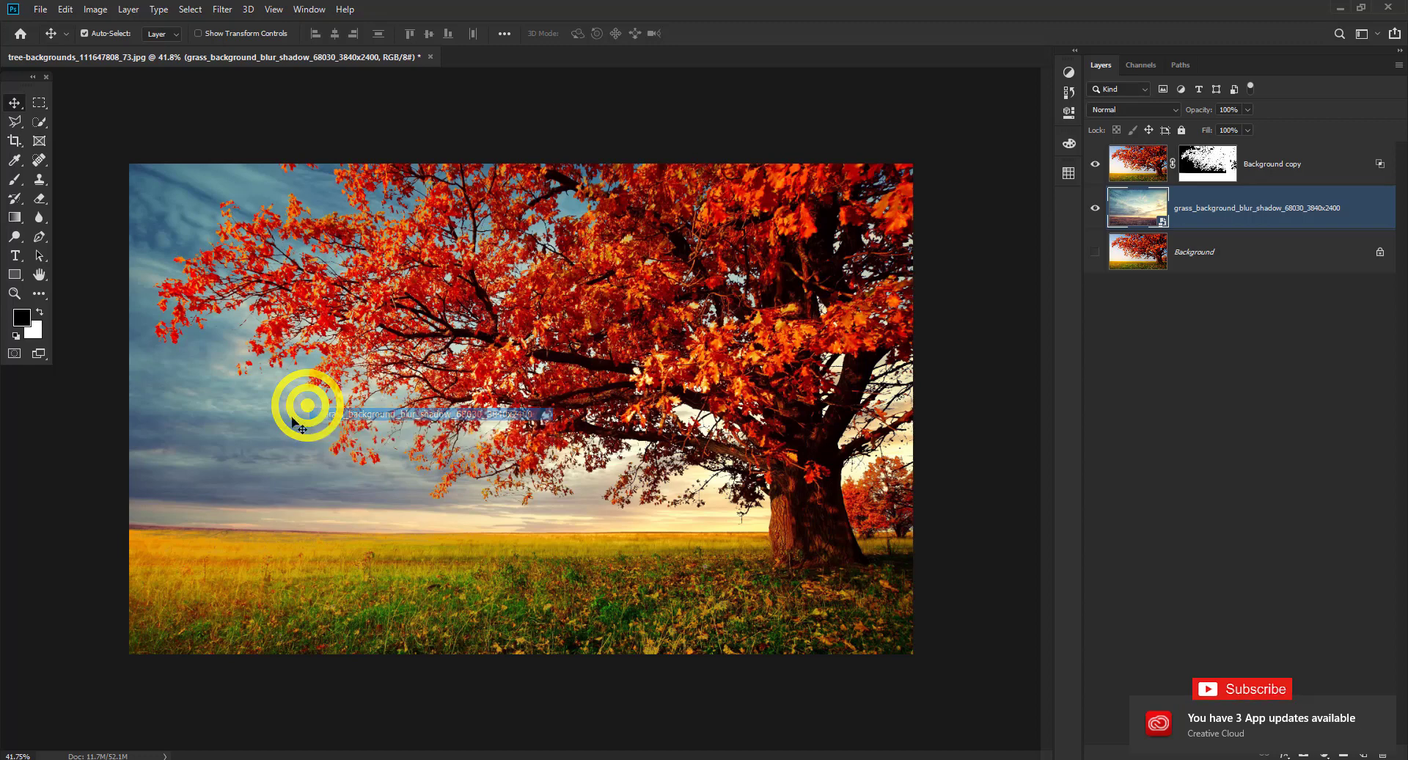
key("ctrl+t")
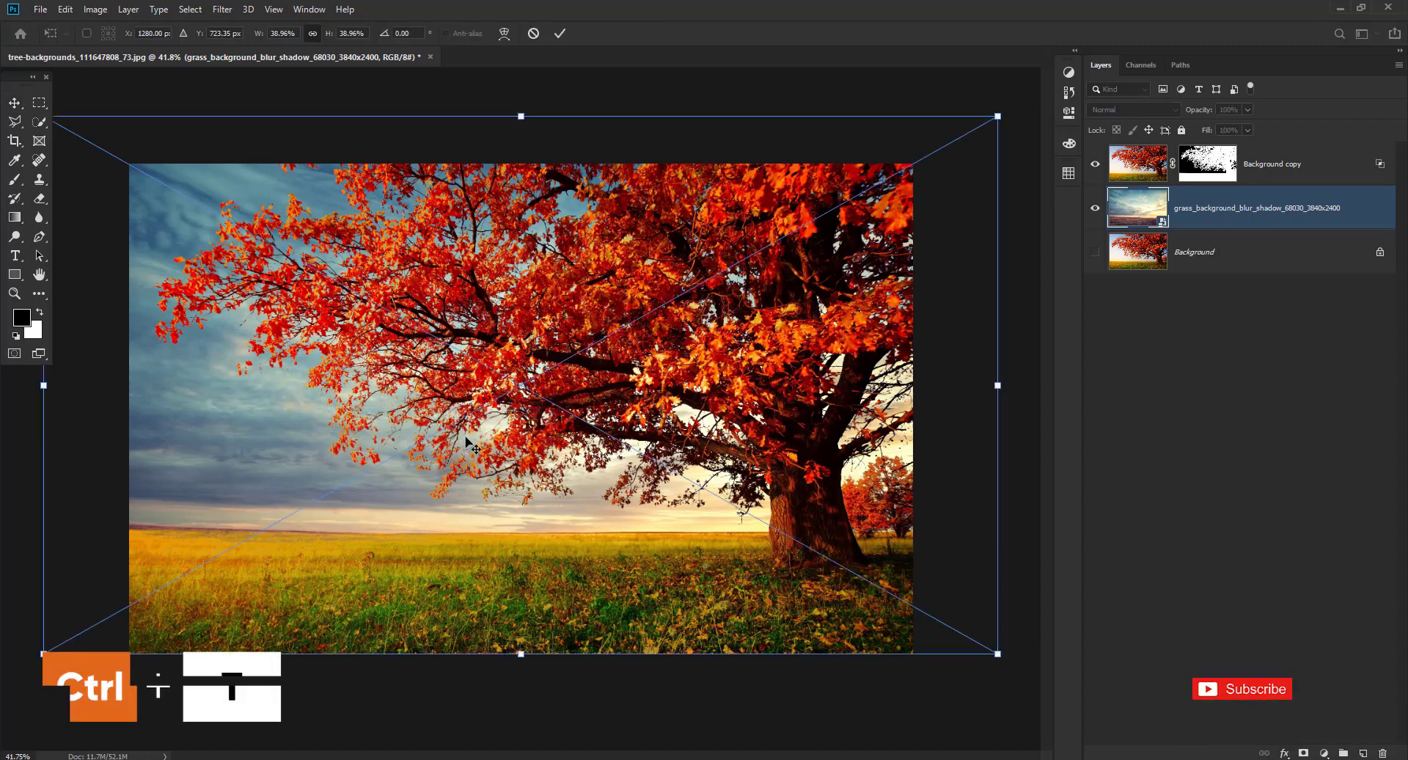
Flip the sky layer horizontally so the bright sunset glow sits on the left.
right_click(465, 439)
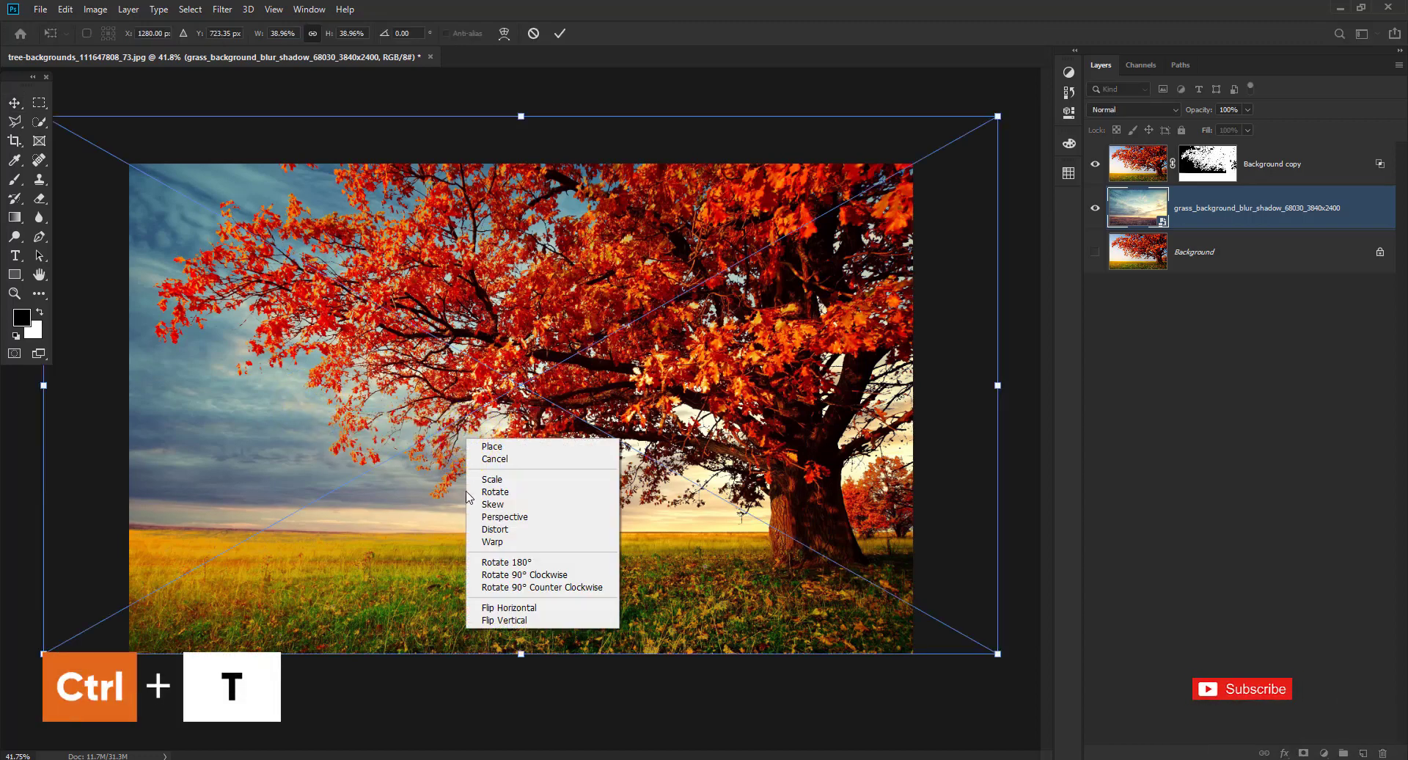
left_click(514, 608)
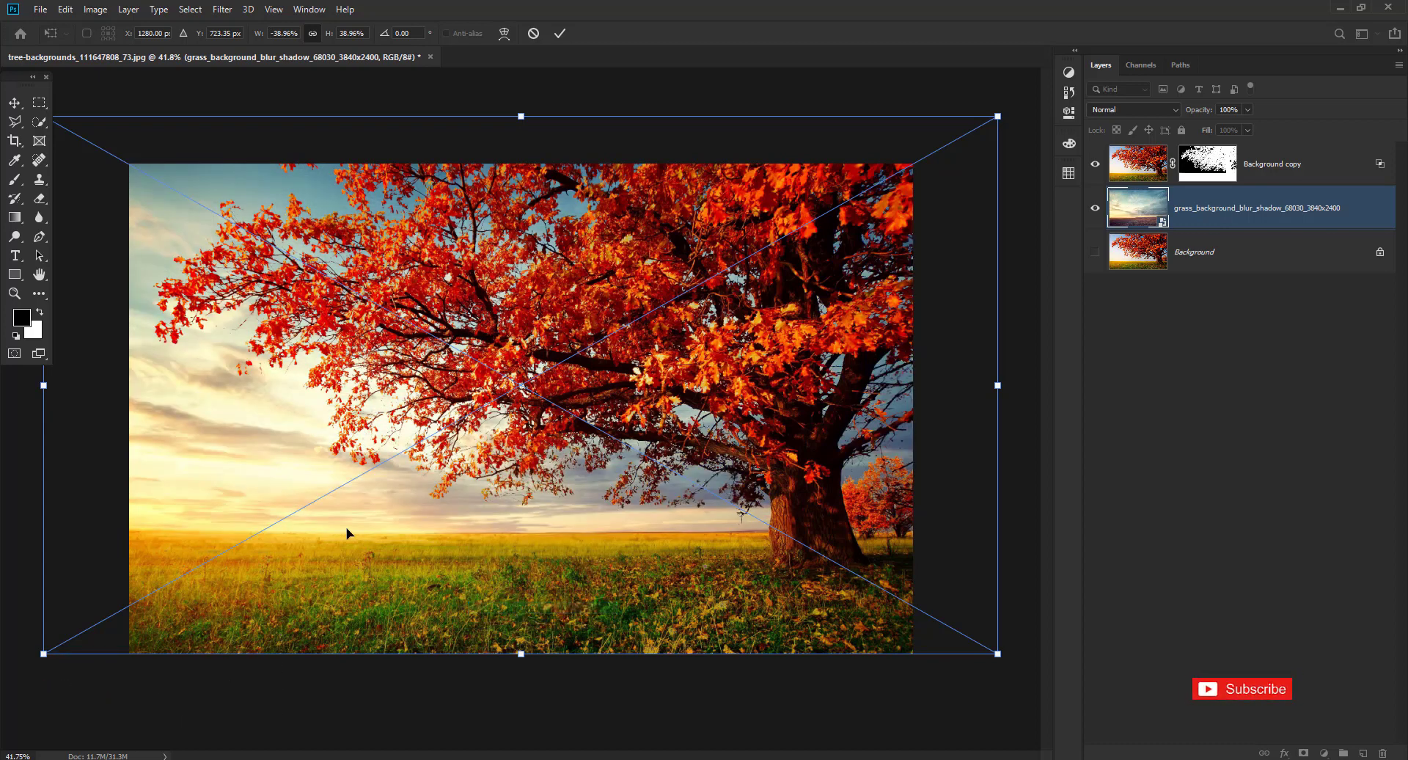
left_click(561, 34)
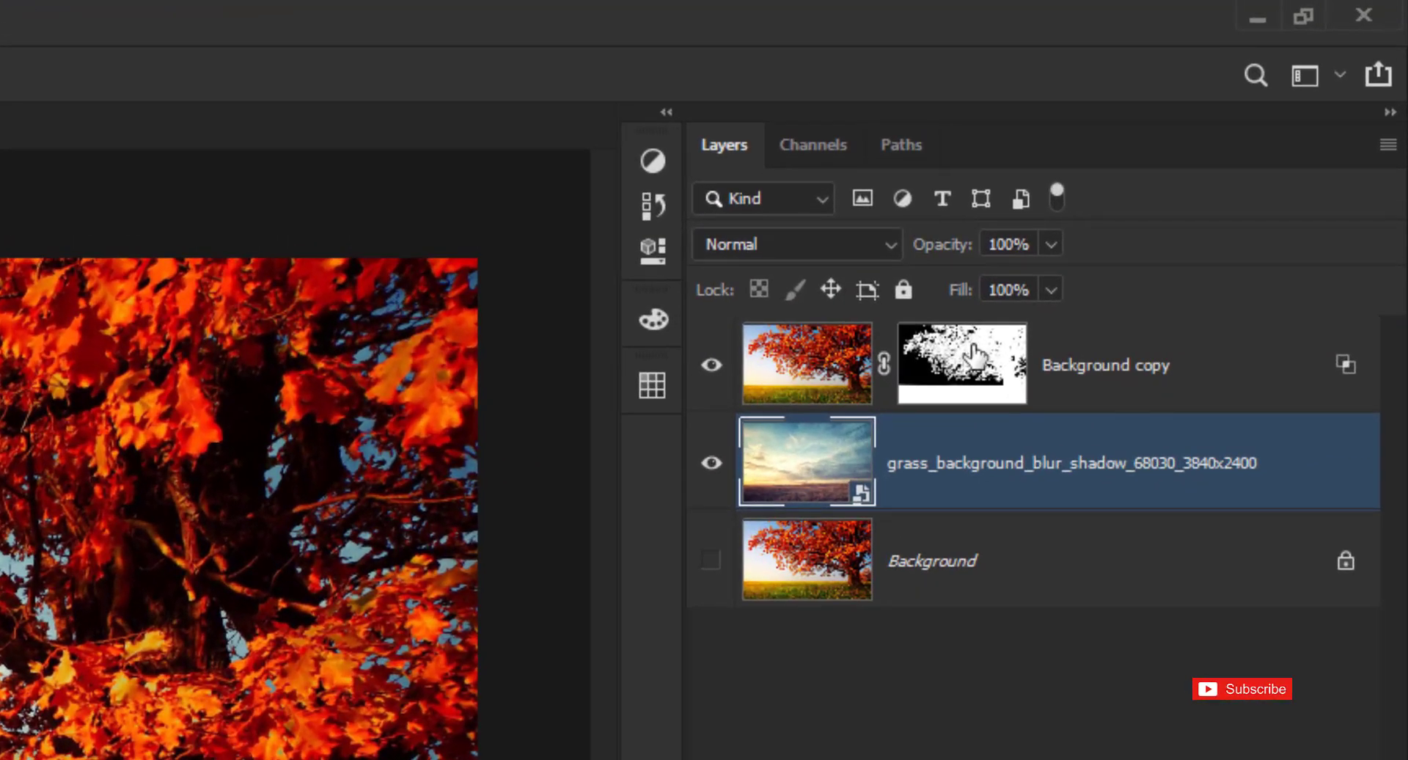
Apply the Background copy layer mask permanently to the tree layer.
left_click(975, 357)
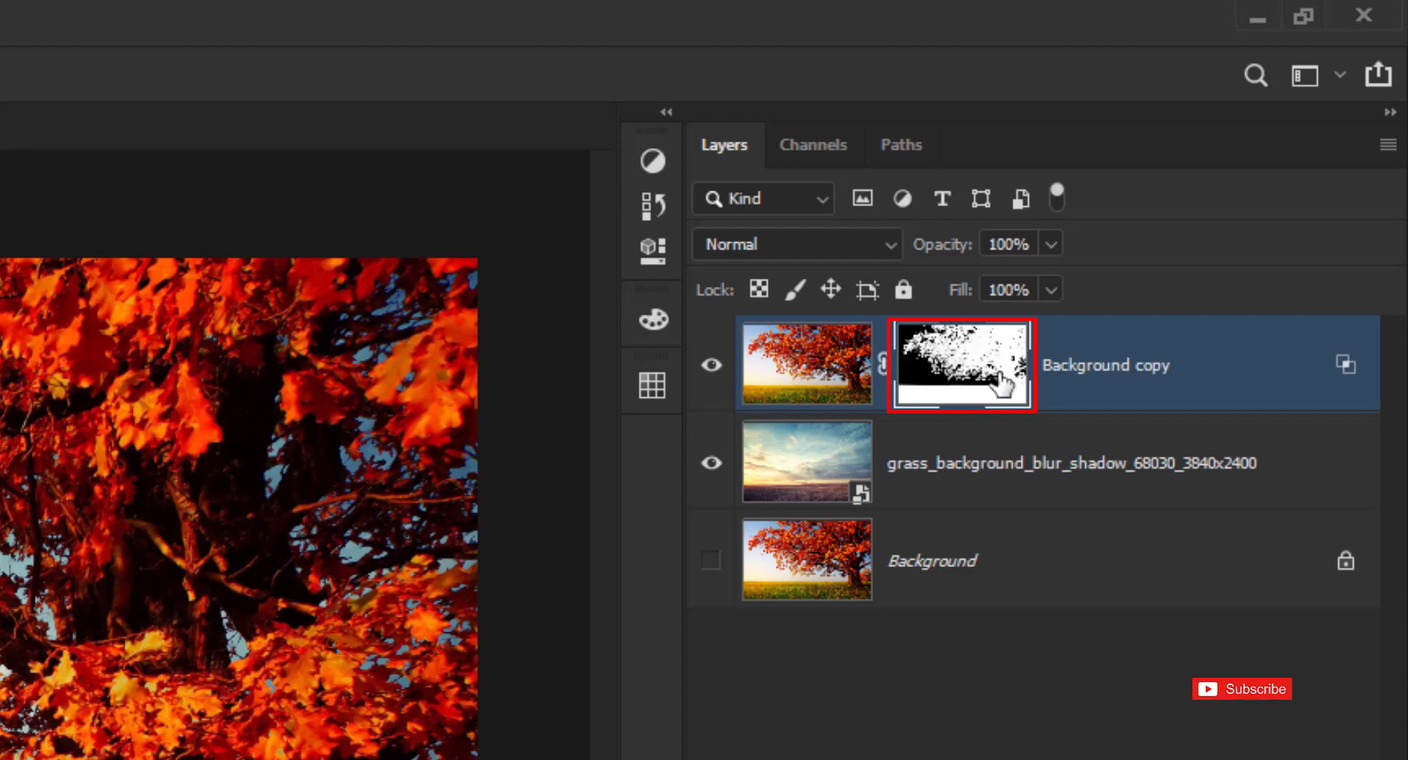
right_click(960, 388)
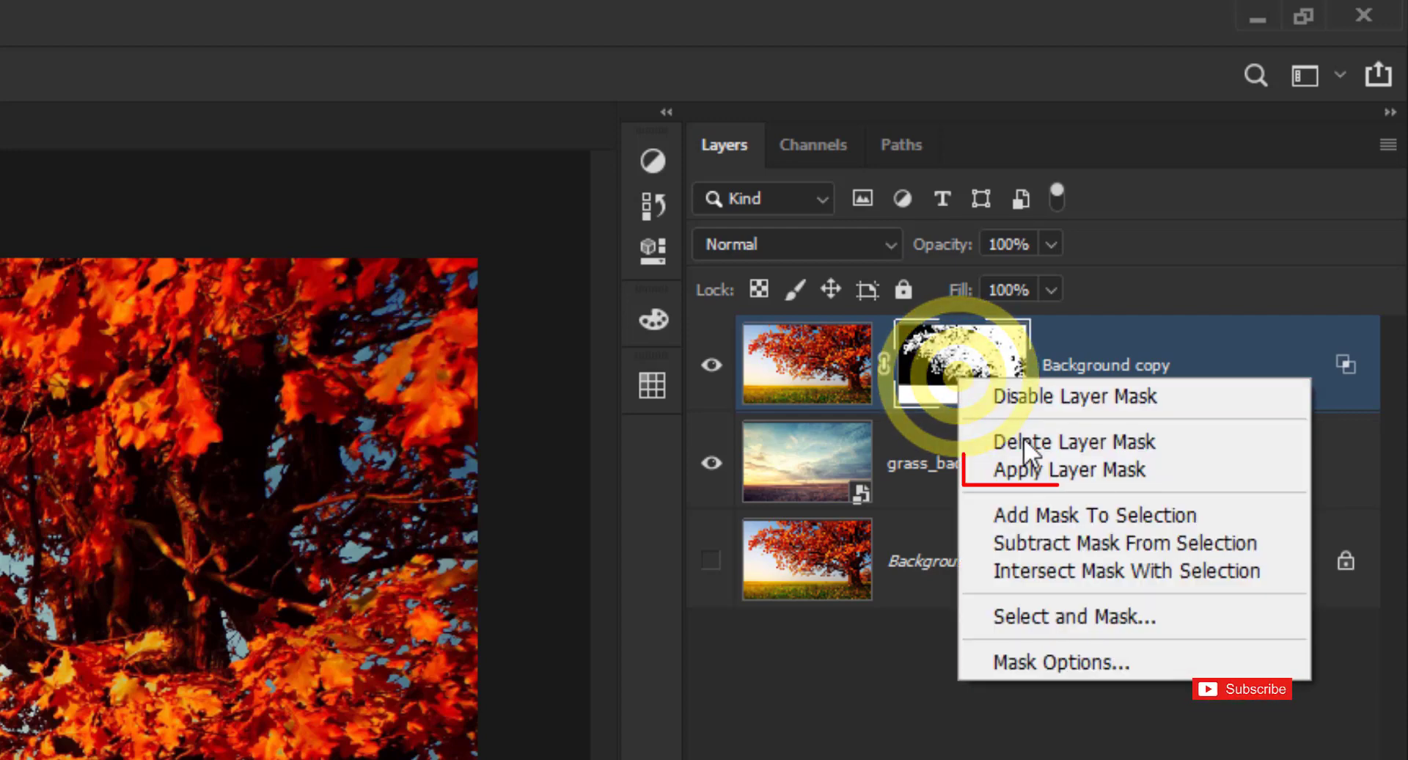
left_click(1089, 476)
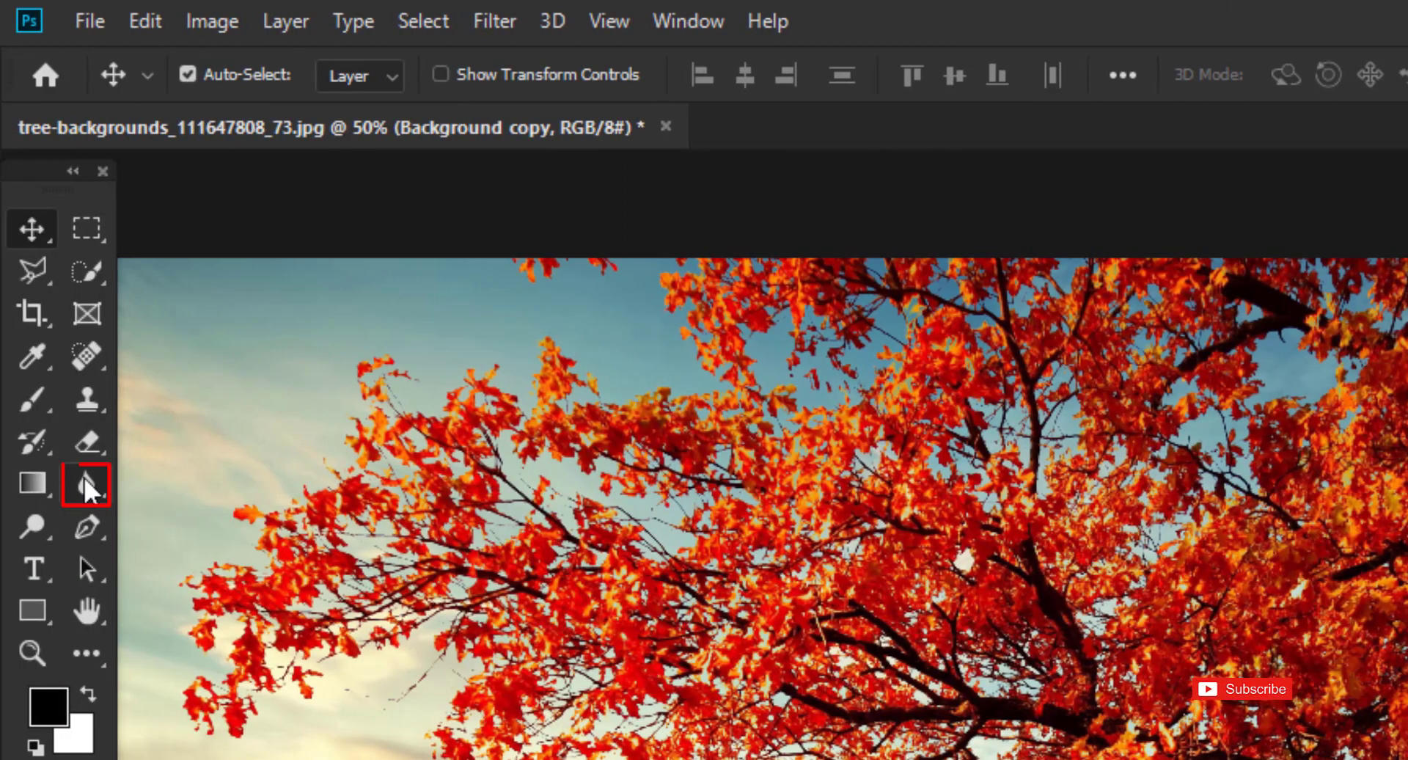
Blur the tree's edges along the horizon with the Blur tool at 63% strength.
left_click(84, 478)
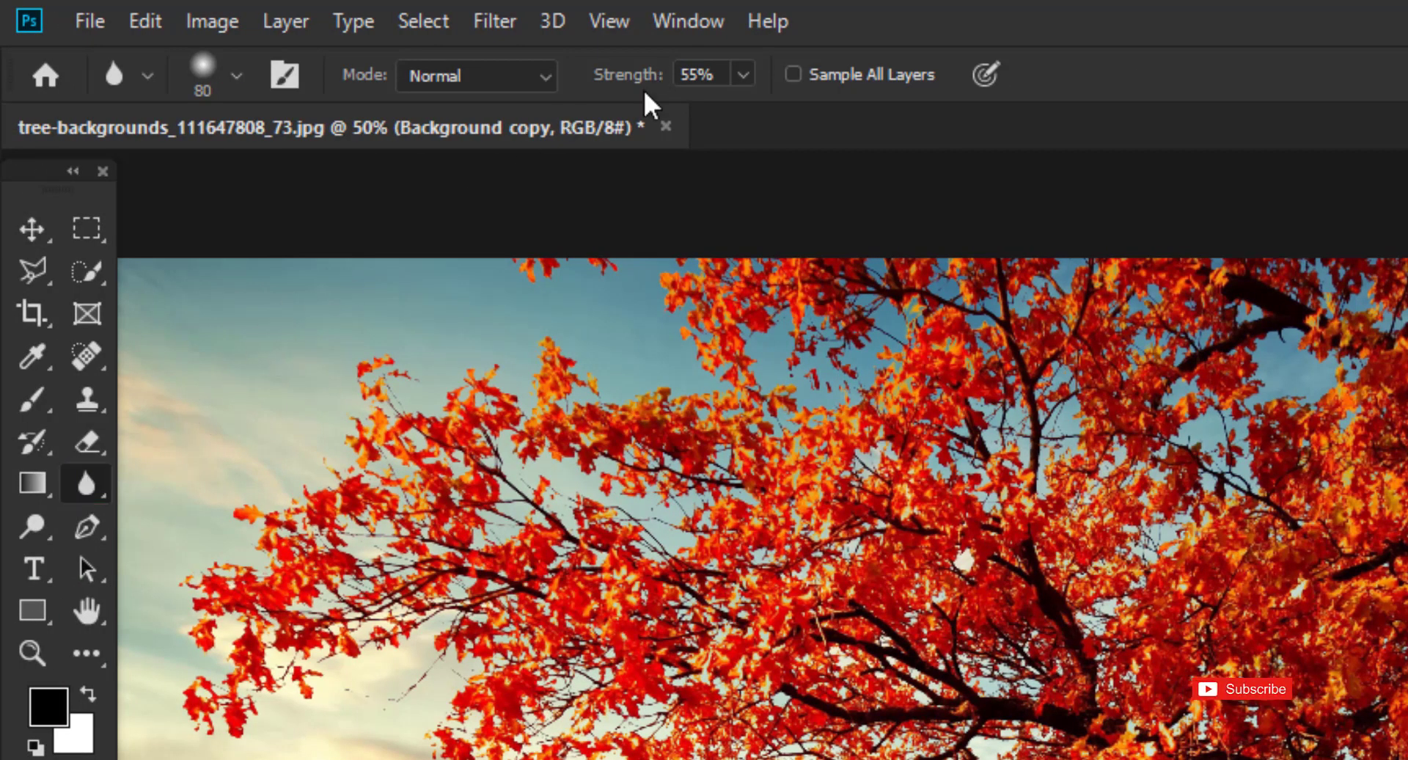
left_click_drag(639, 84, 649, 84)
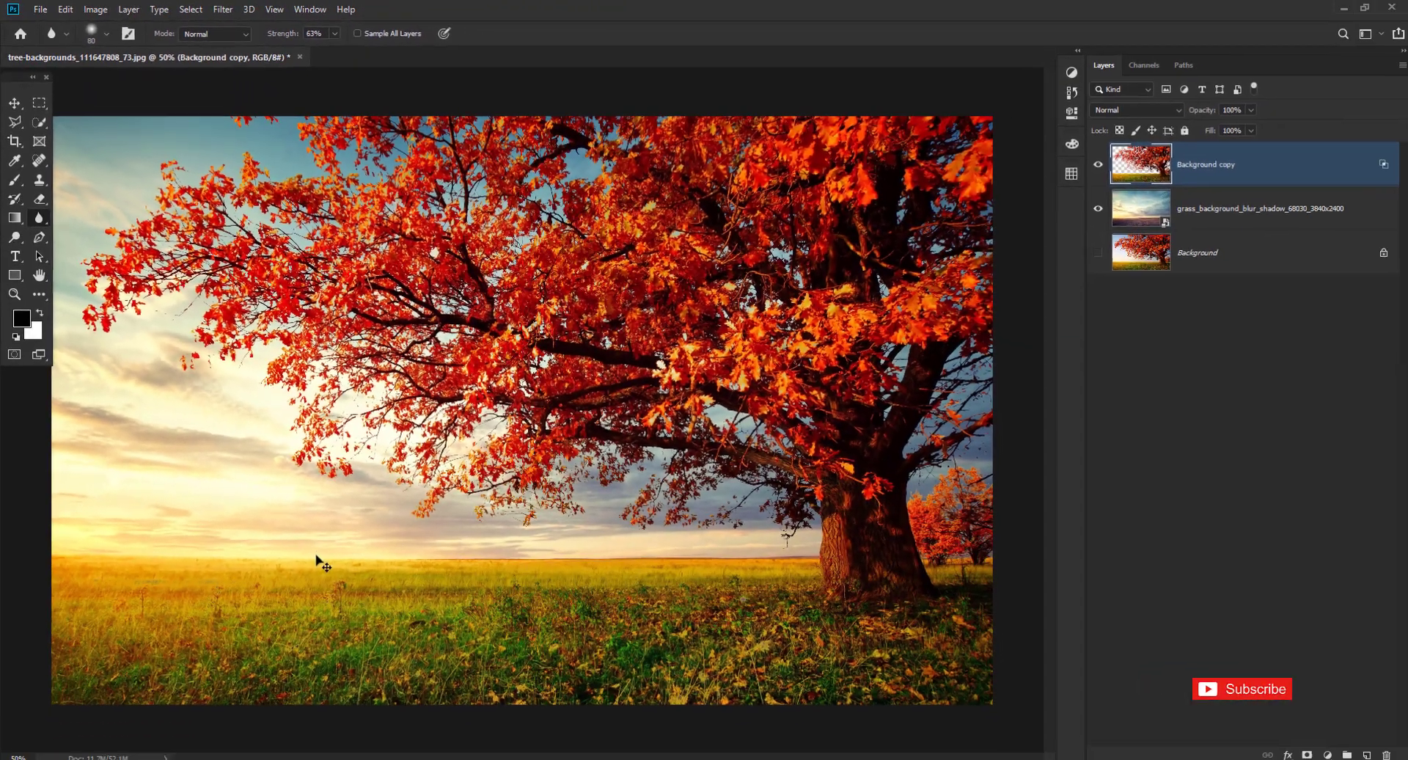
left_click_drag(315, 559, 377, 564)
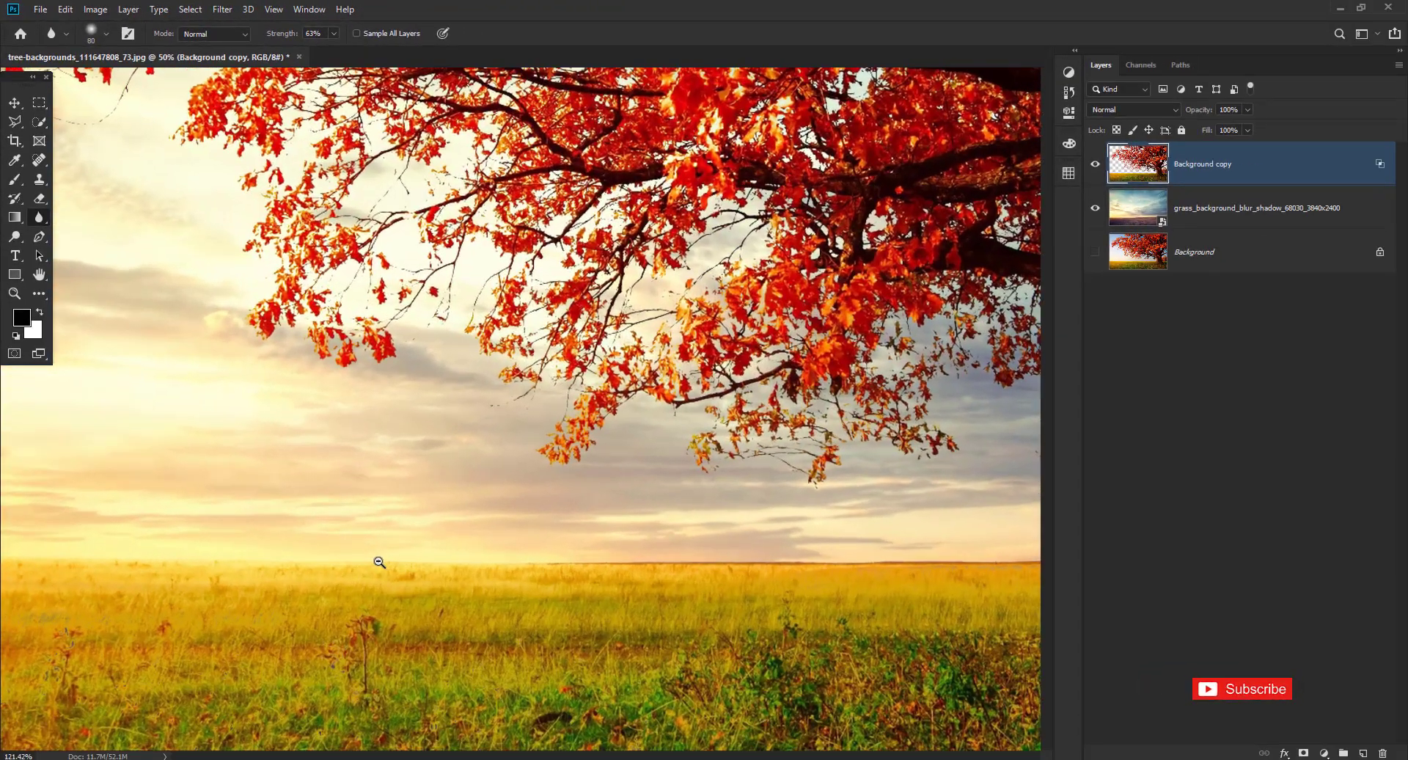
scroll(396, 490, "down", 3)
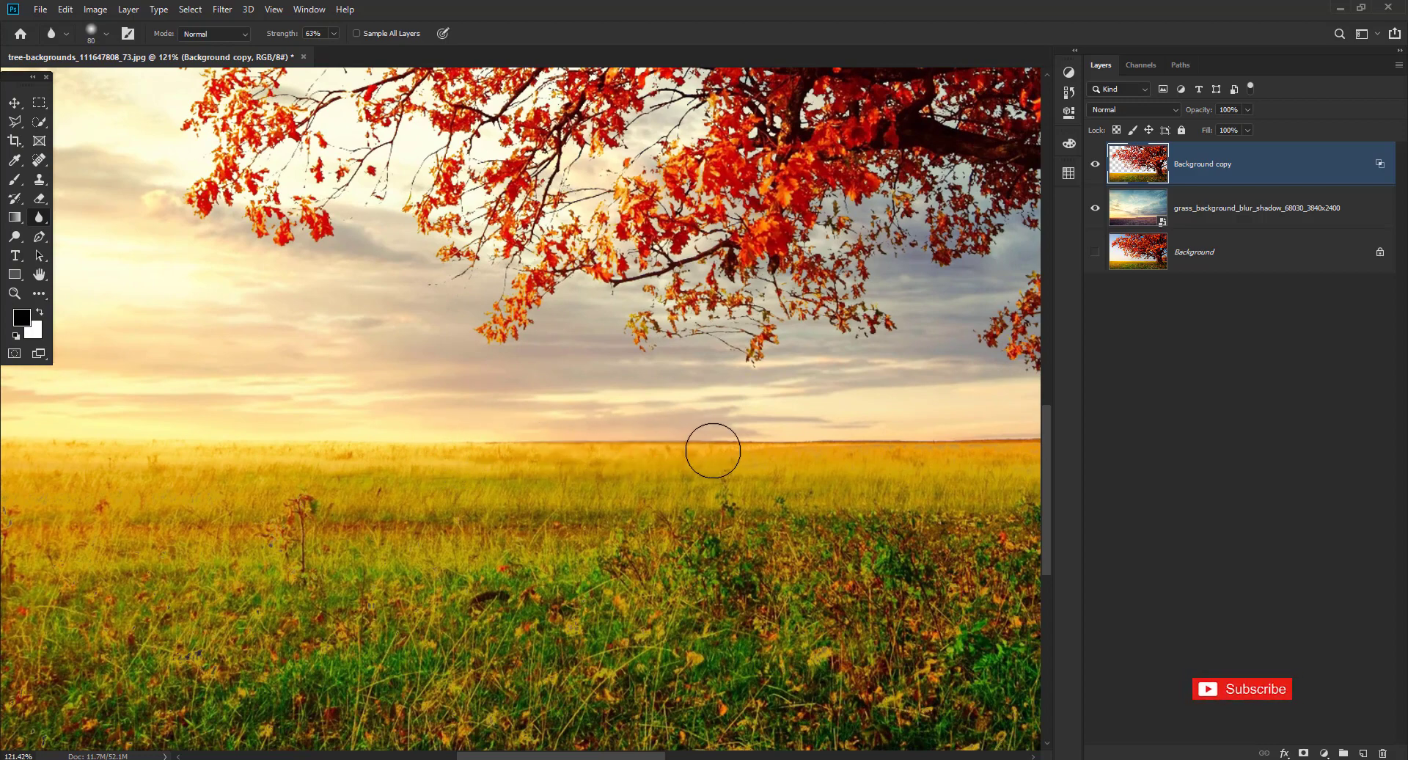
left_click_drag(713, 450, 500, 470)
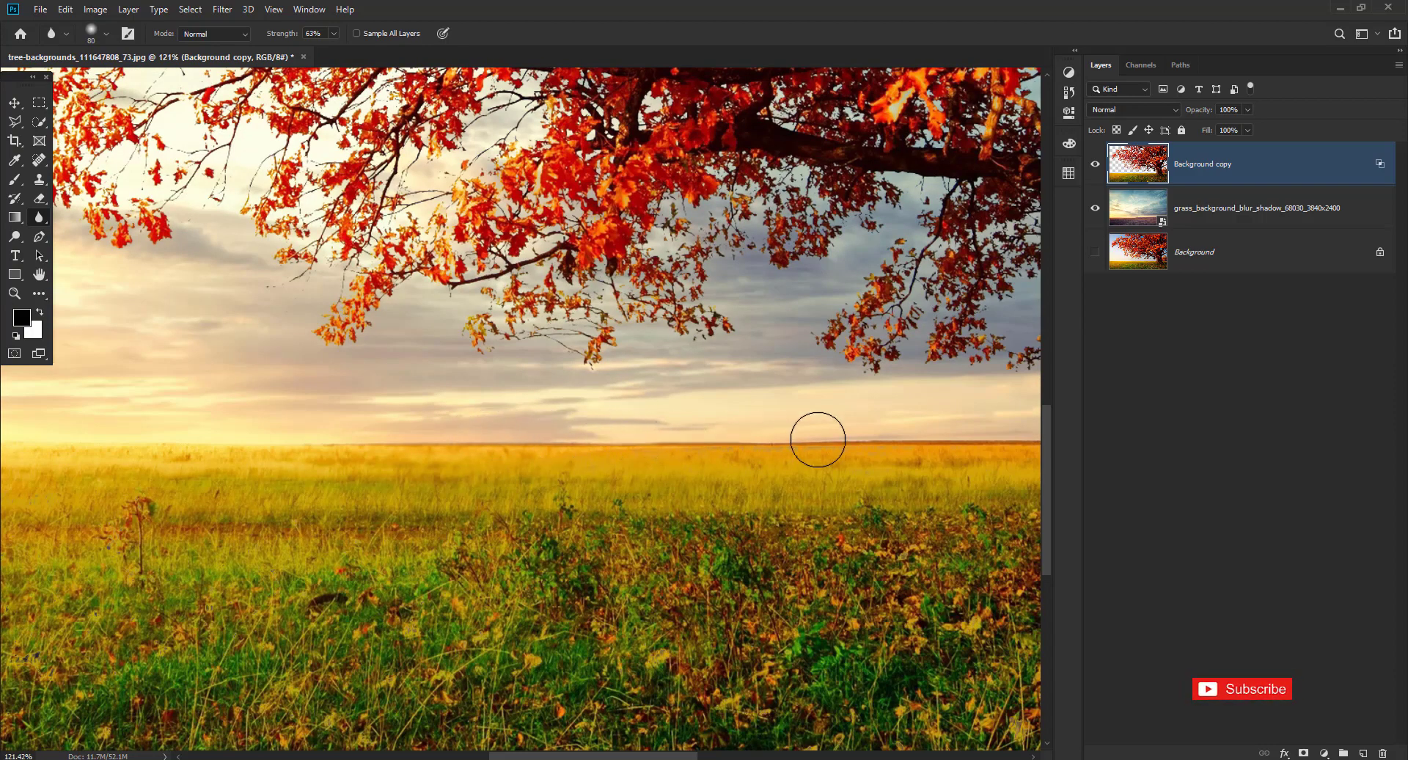
mouse_move(706, 433)
left_mouse_down()
mouse_move(556, 466)
mouse_move(503, 462)
left_mouse_up()
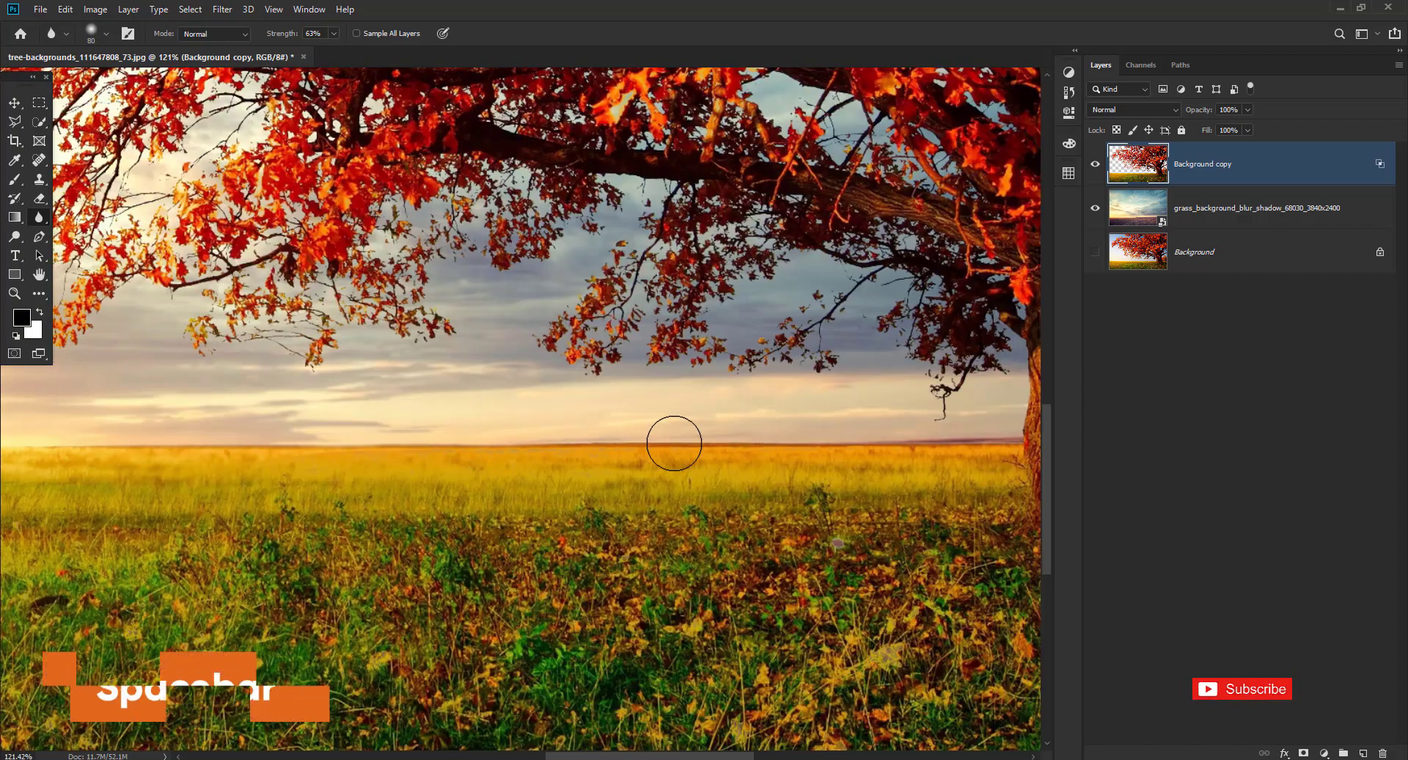
left_click_drag(945, 445, 712, 452)
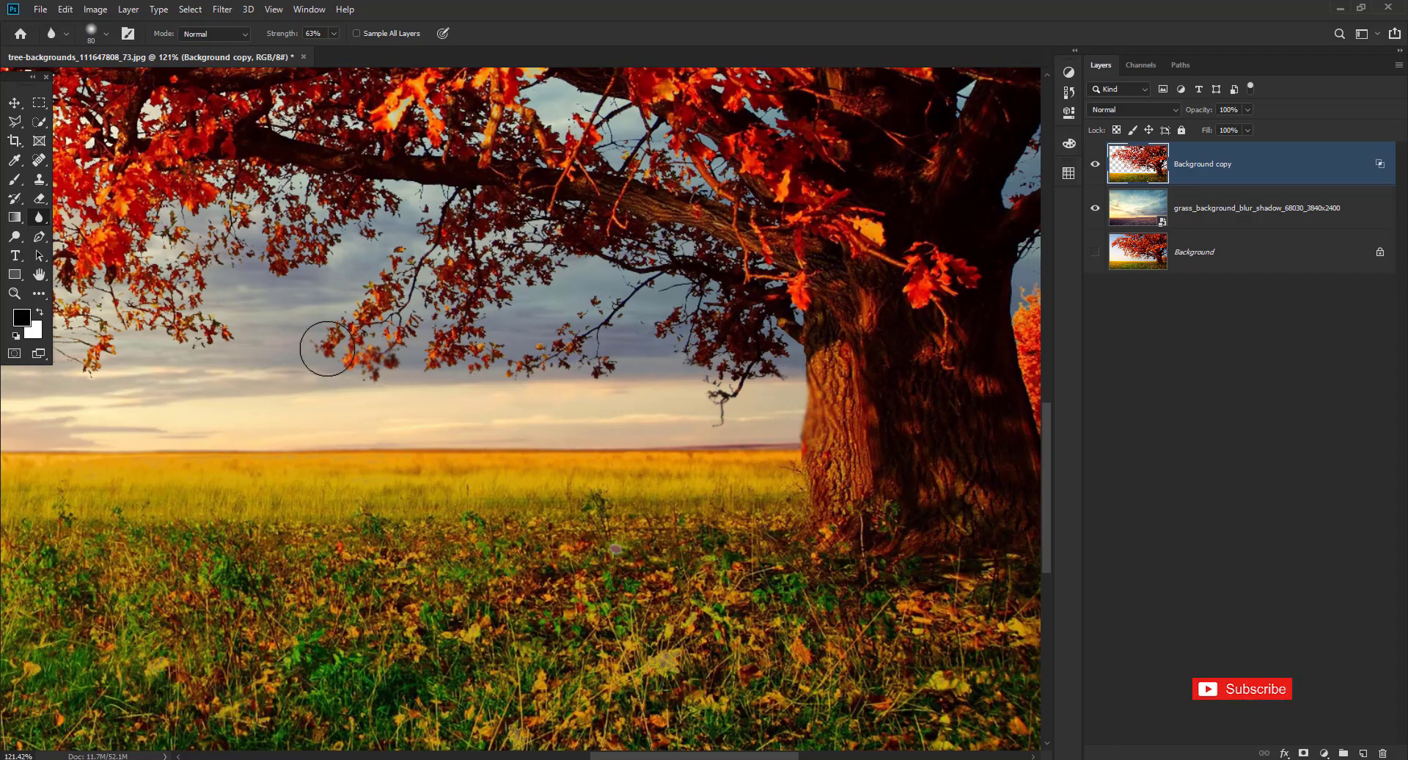
Blur the left branch tips and canopy edges with a 141-size brush, then fit the image on screen.
left_click_drag(196, 367, 377, 408)
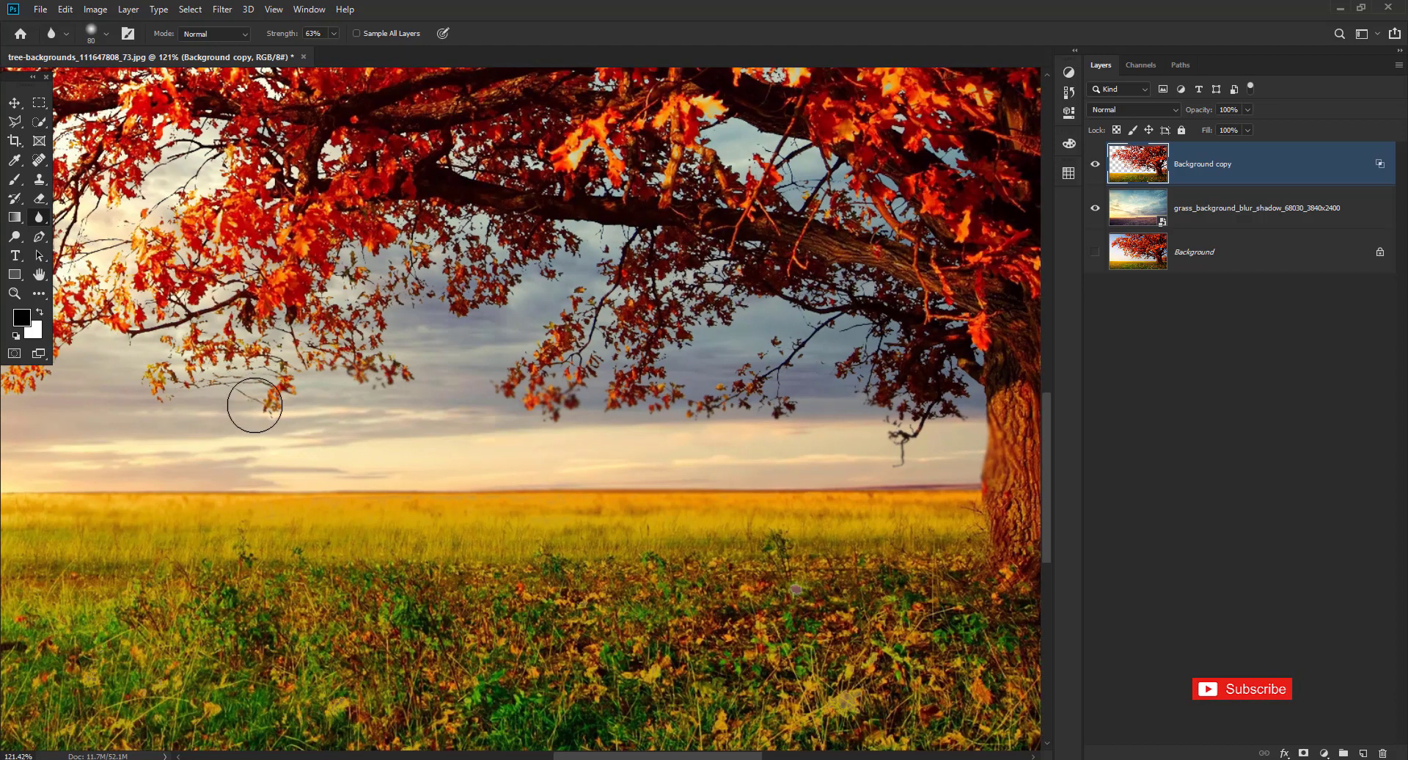
left_click_drag(325, 449, 418, 470)
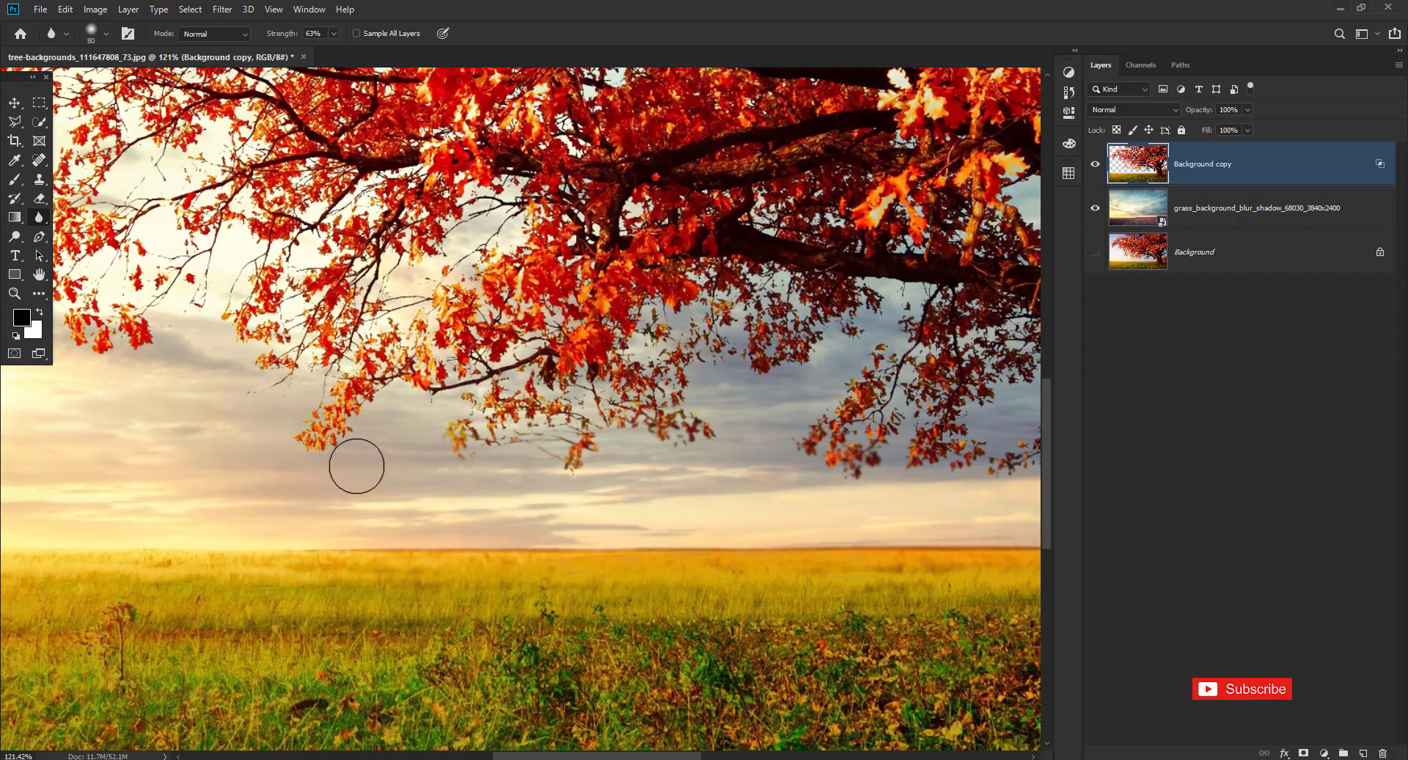
right_click(317, 473, "alt")
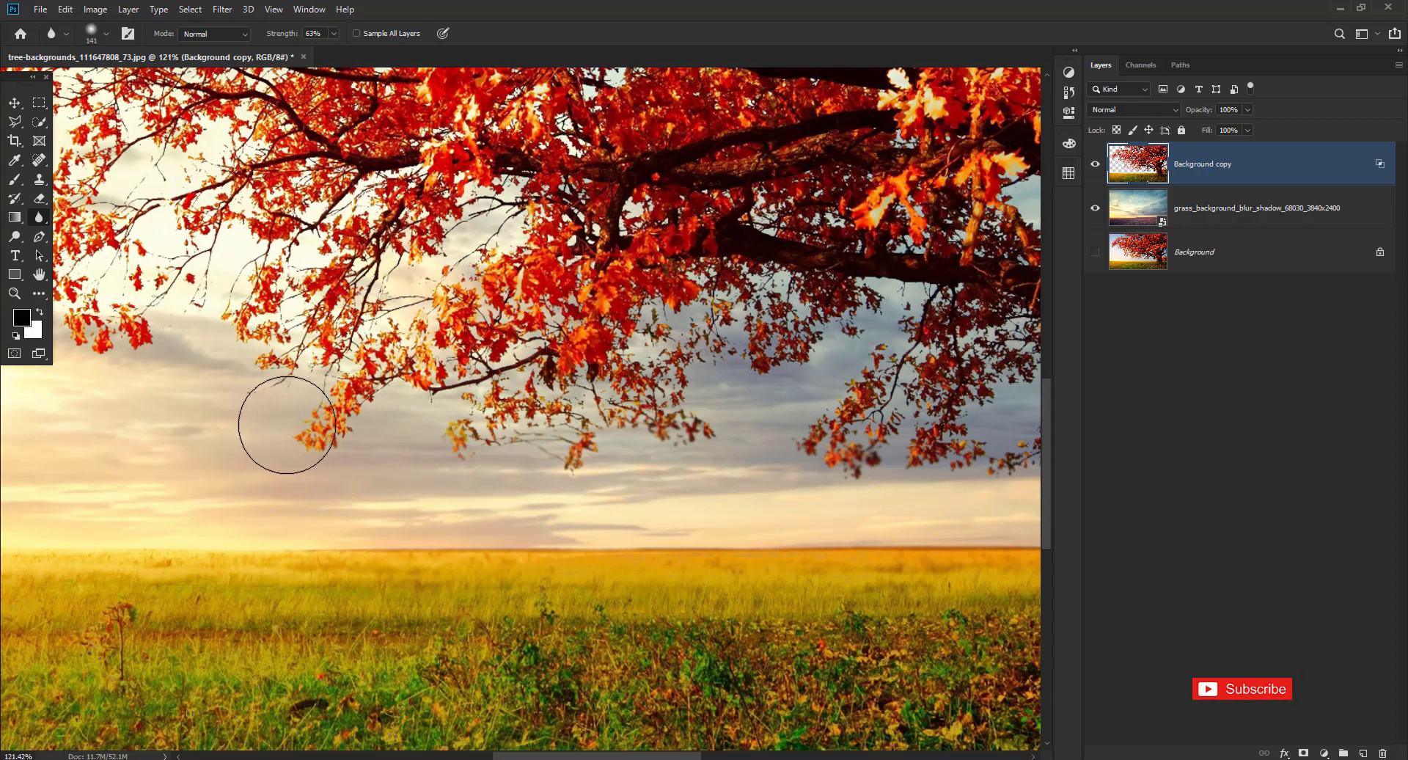
left_click_drag(210, 377, 366, 441)
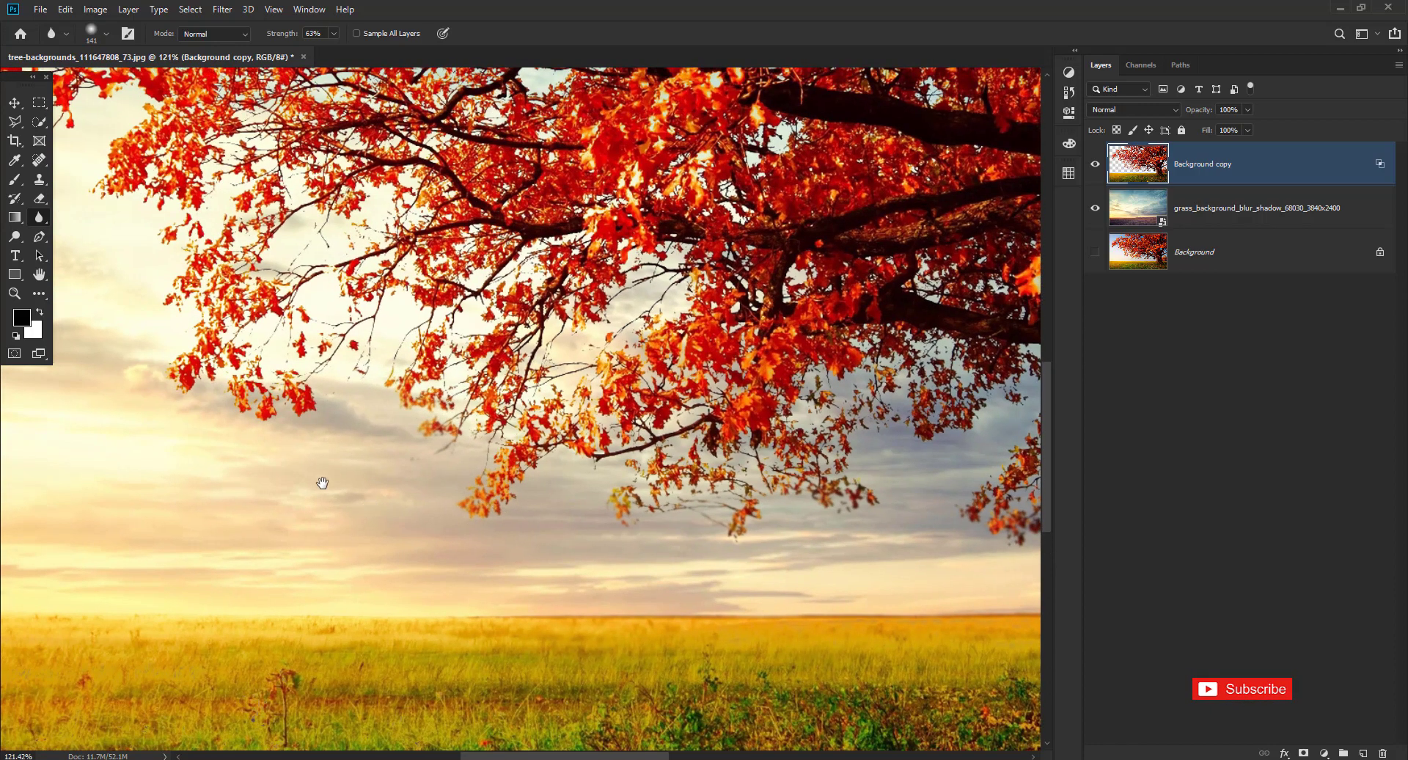
scroll(163, 490, "down", 3)
scroll(324, 534, "right", 5)
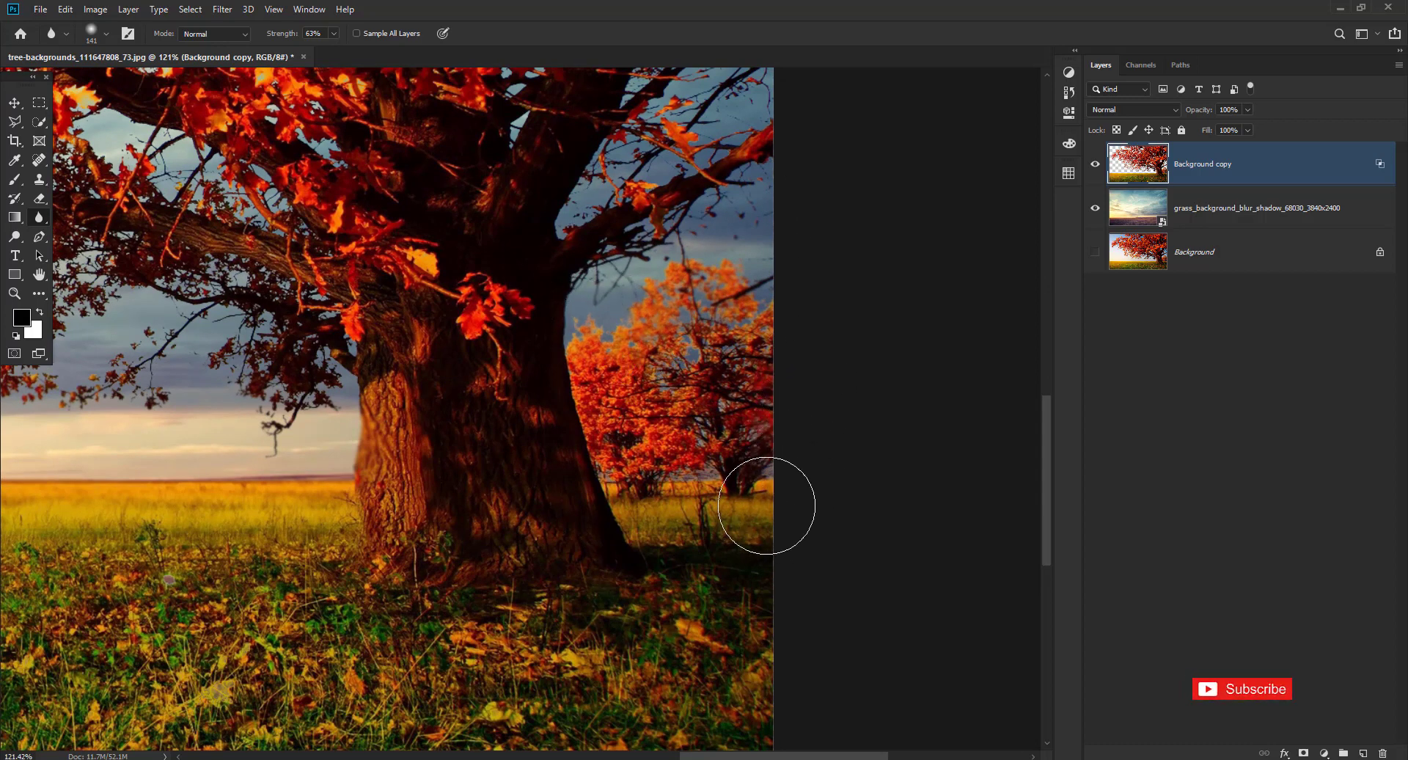
left_click_drag(466, 558, 630, 593)
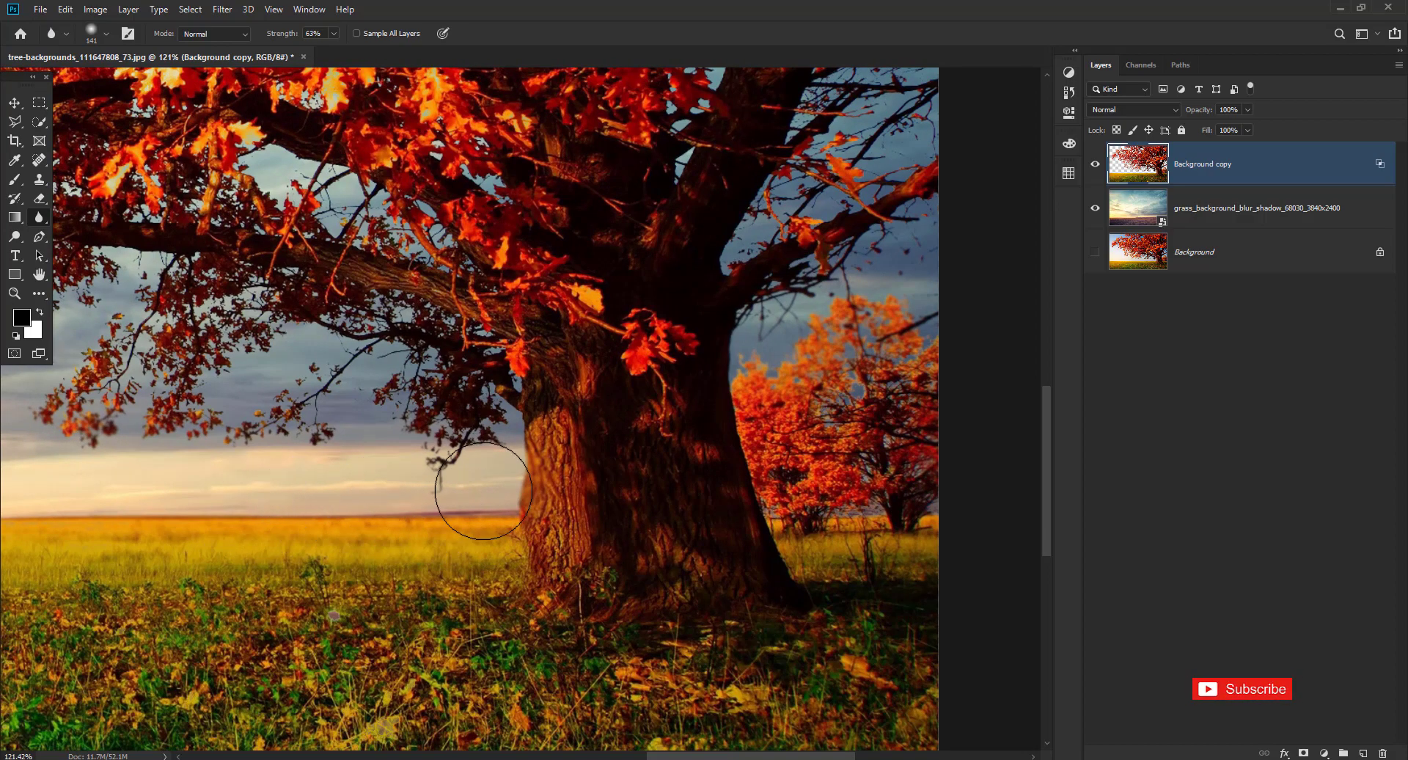
key("ctrl+0")
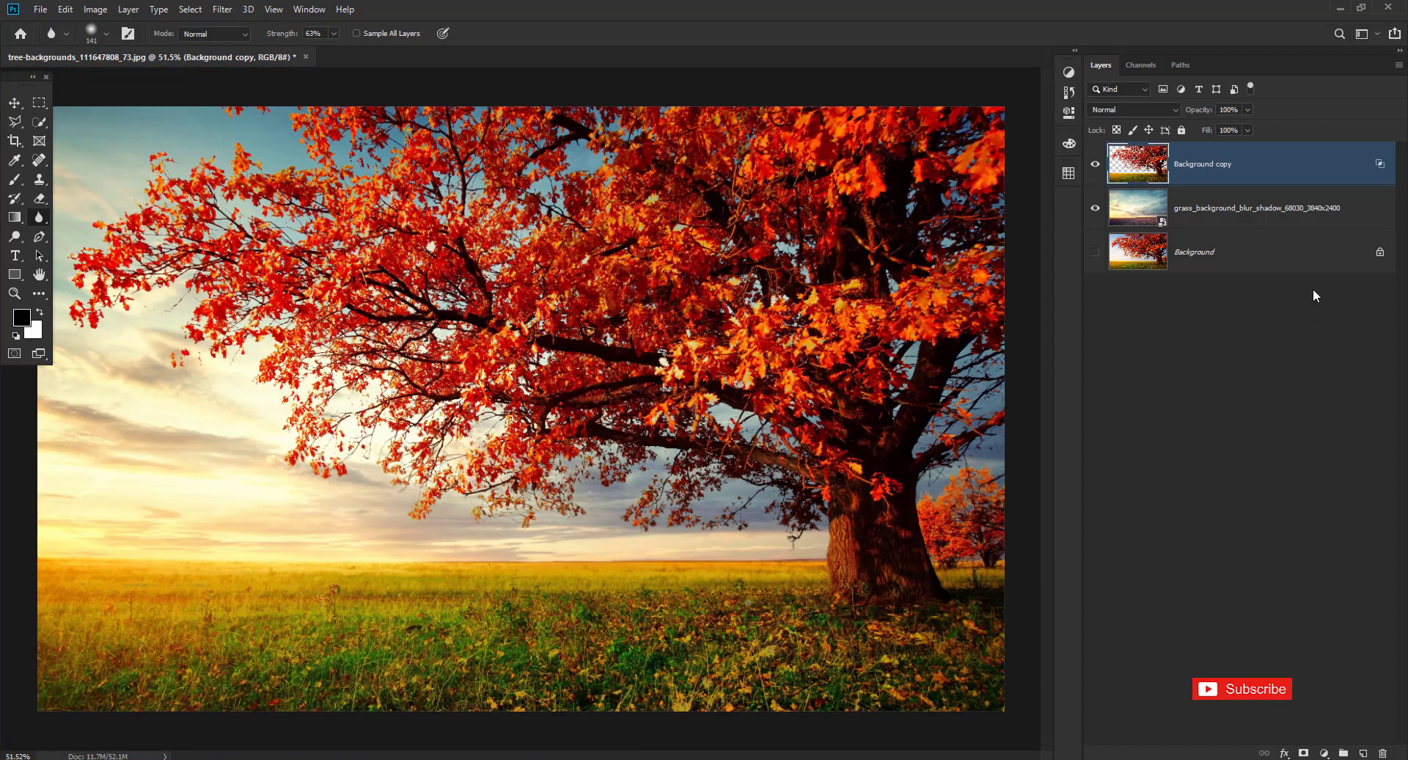
View the original Background photo alone, then show all three layers again.
left_click(1095, 256, "alt")
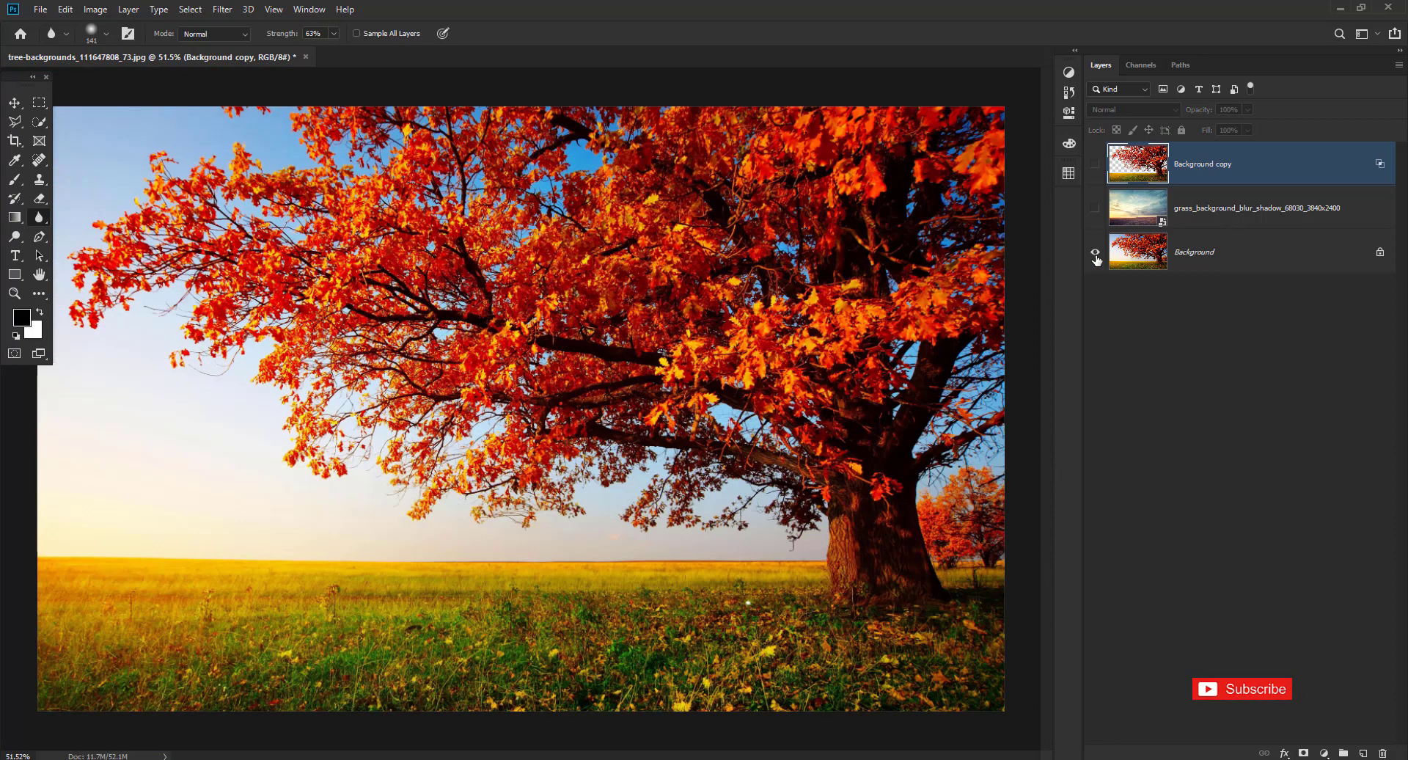
left_click(1096, 253, "alt")
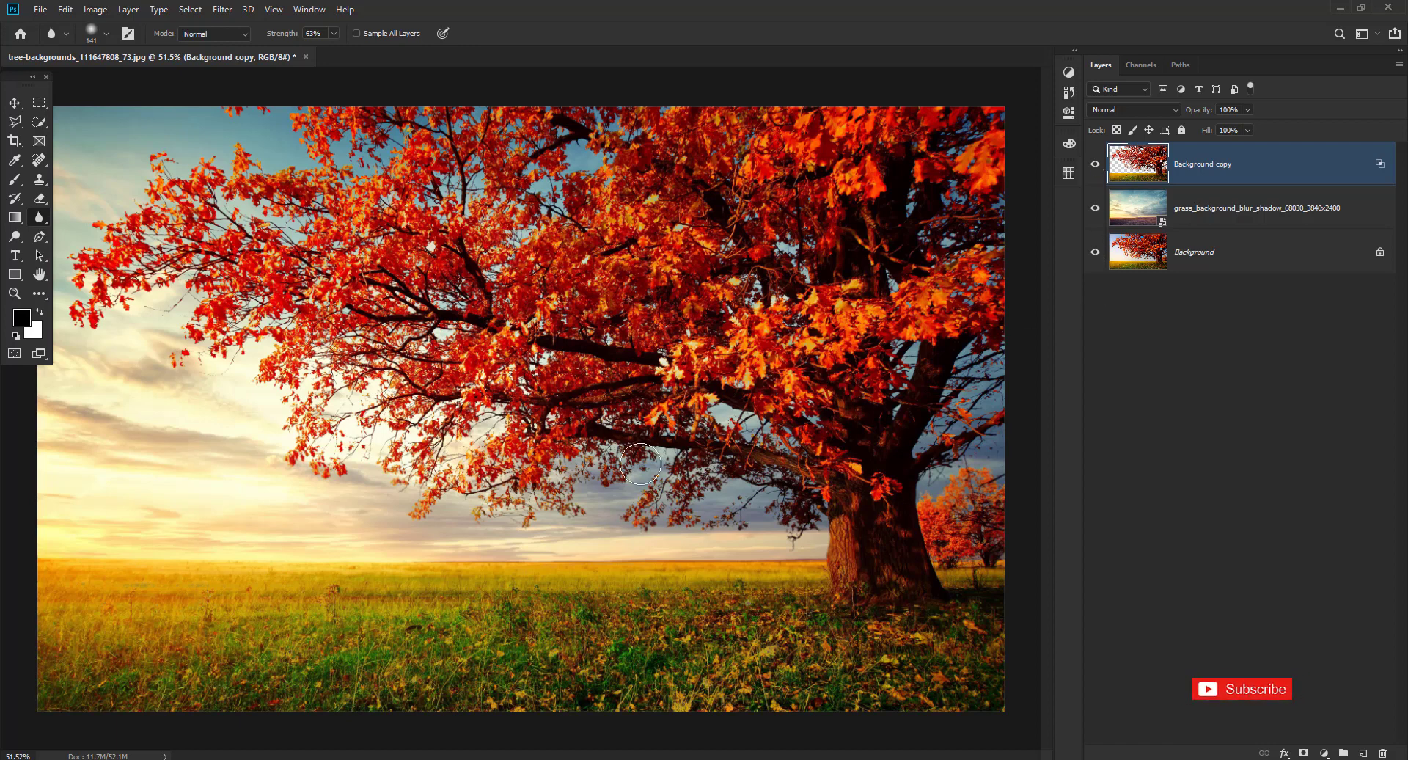
Save As tree-backgrounds_111647808_73 on the Desktop with the format set to JPEG.
left_click(50, 15)
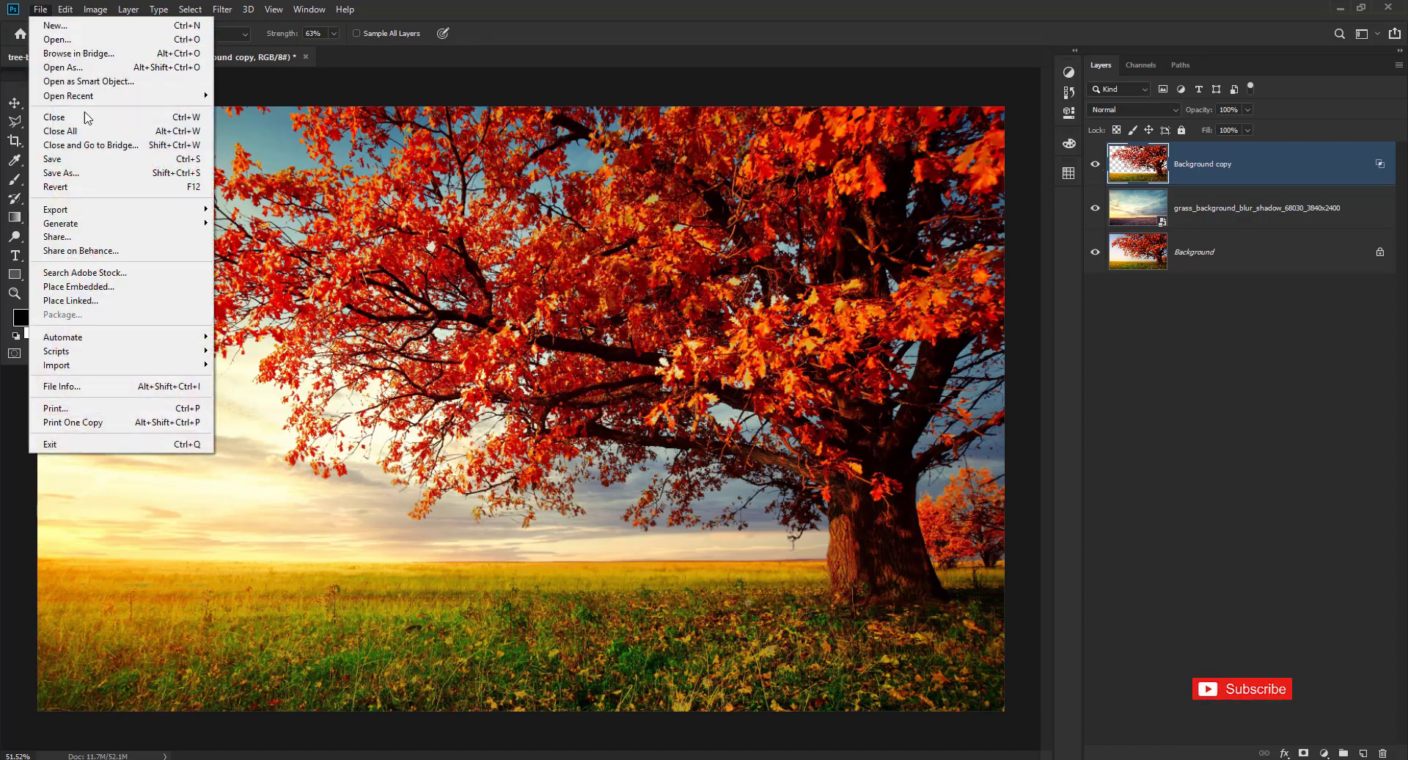
left_click(82, 183)
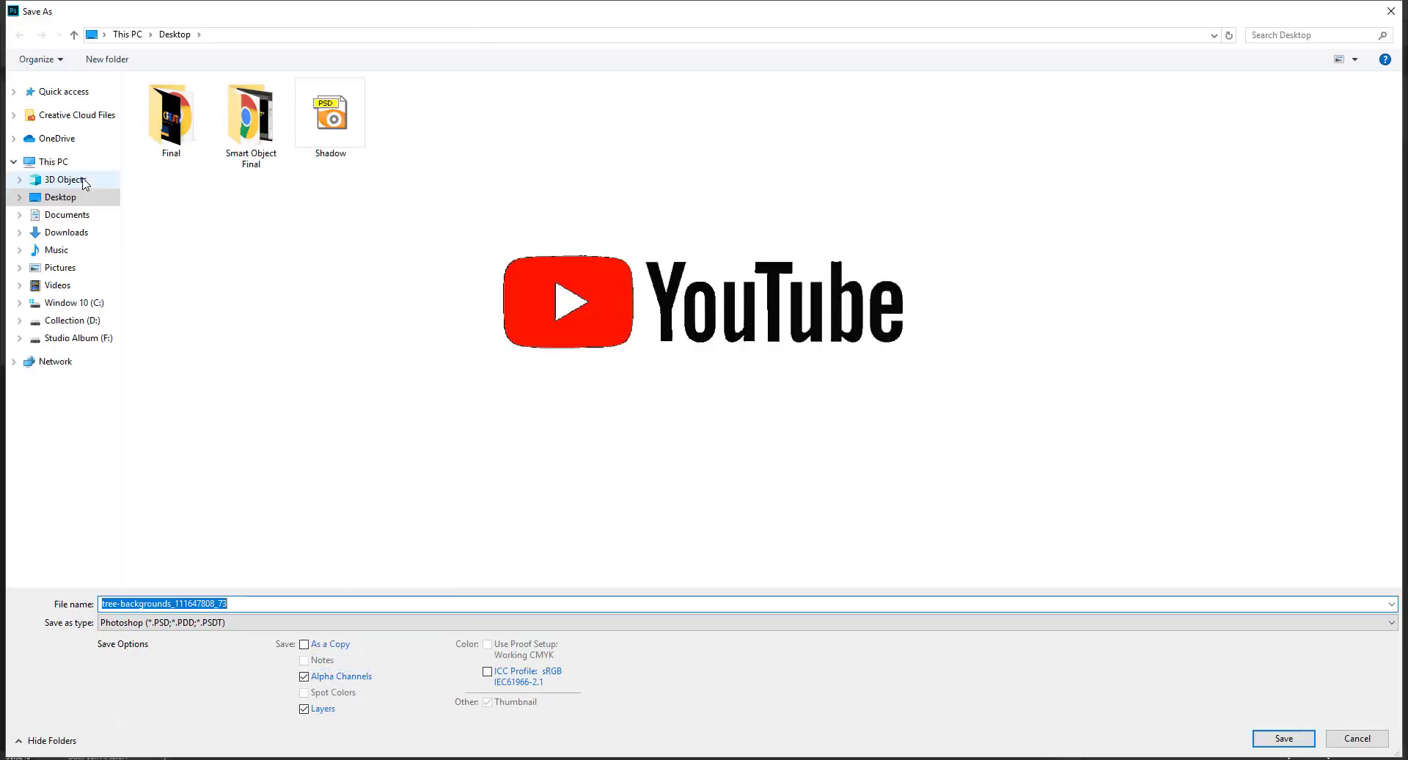
left_click(227, 622)
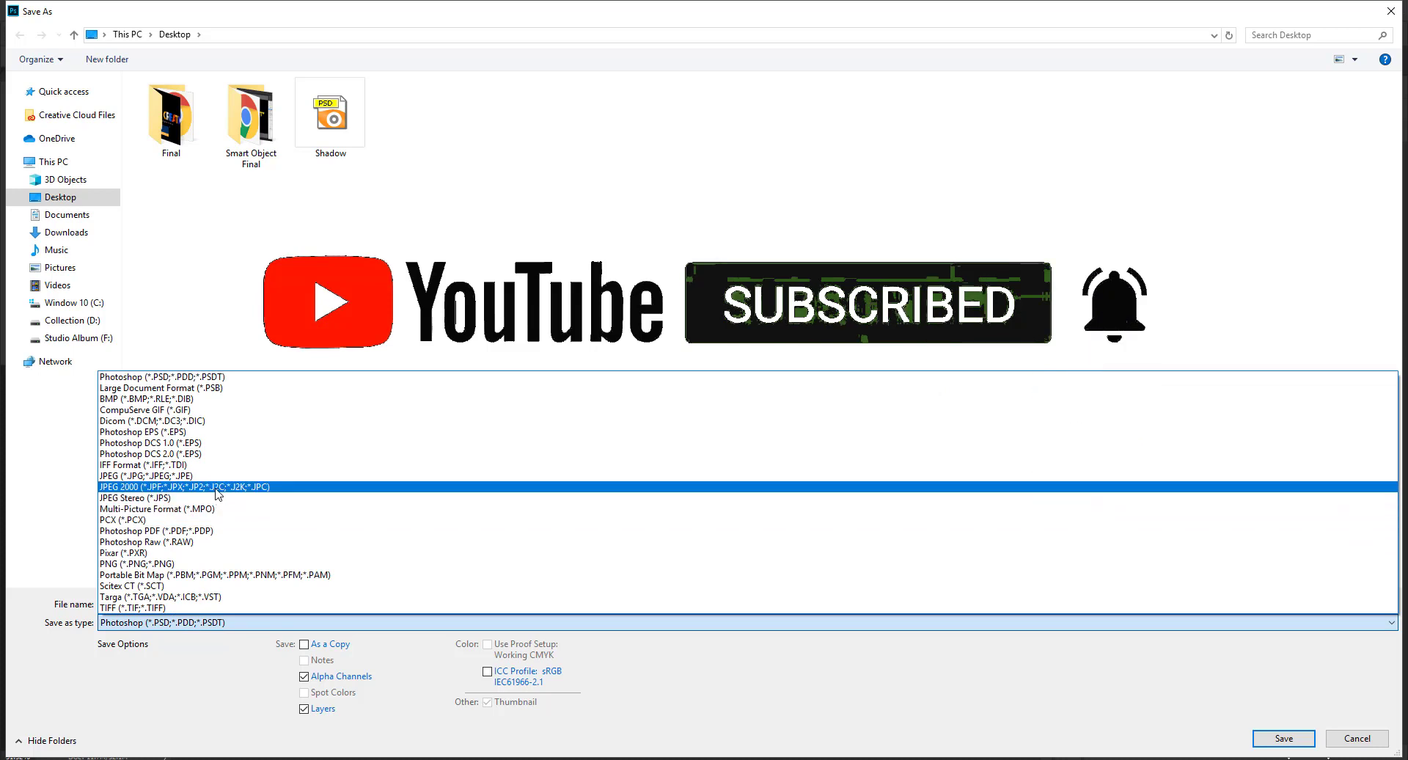
left_click(211, 476)
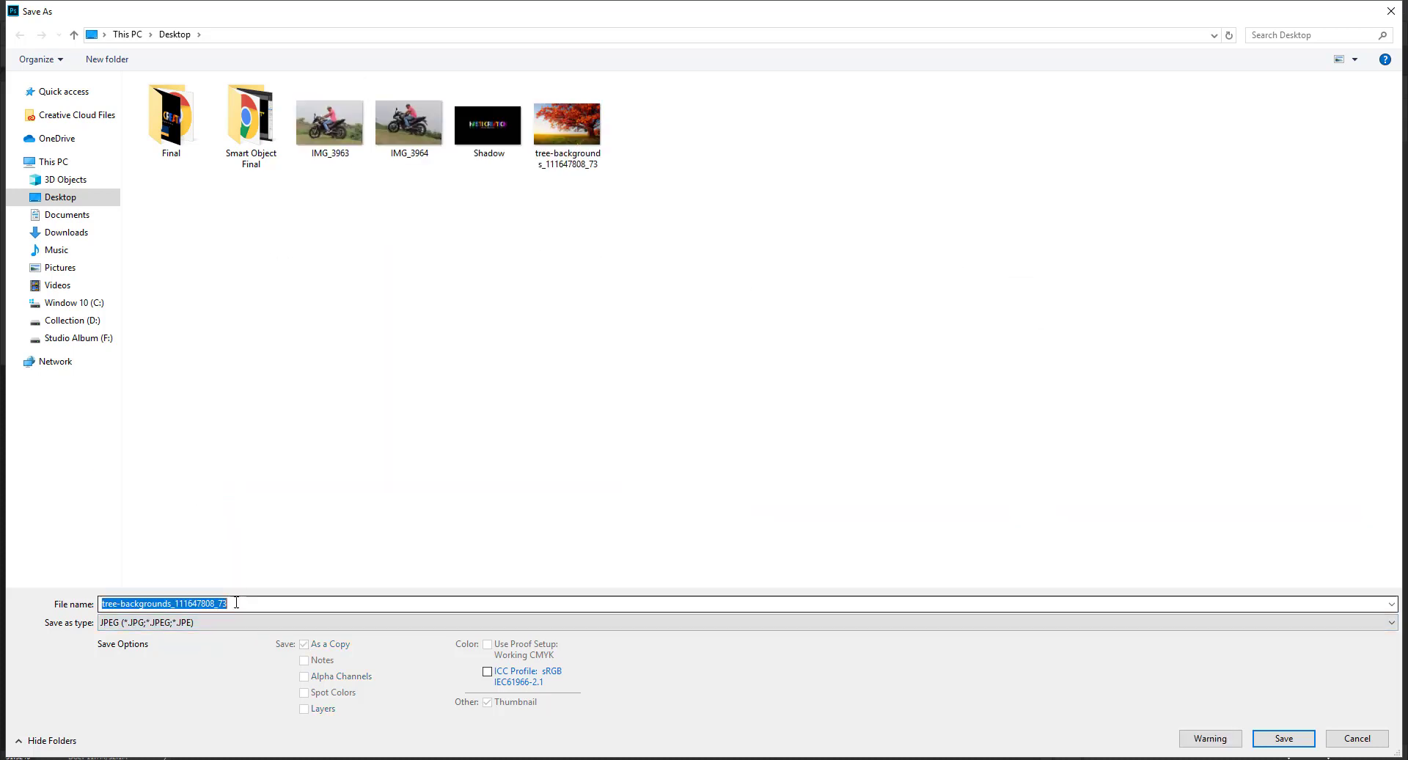